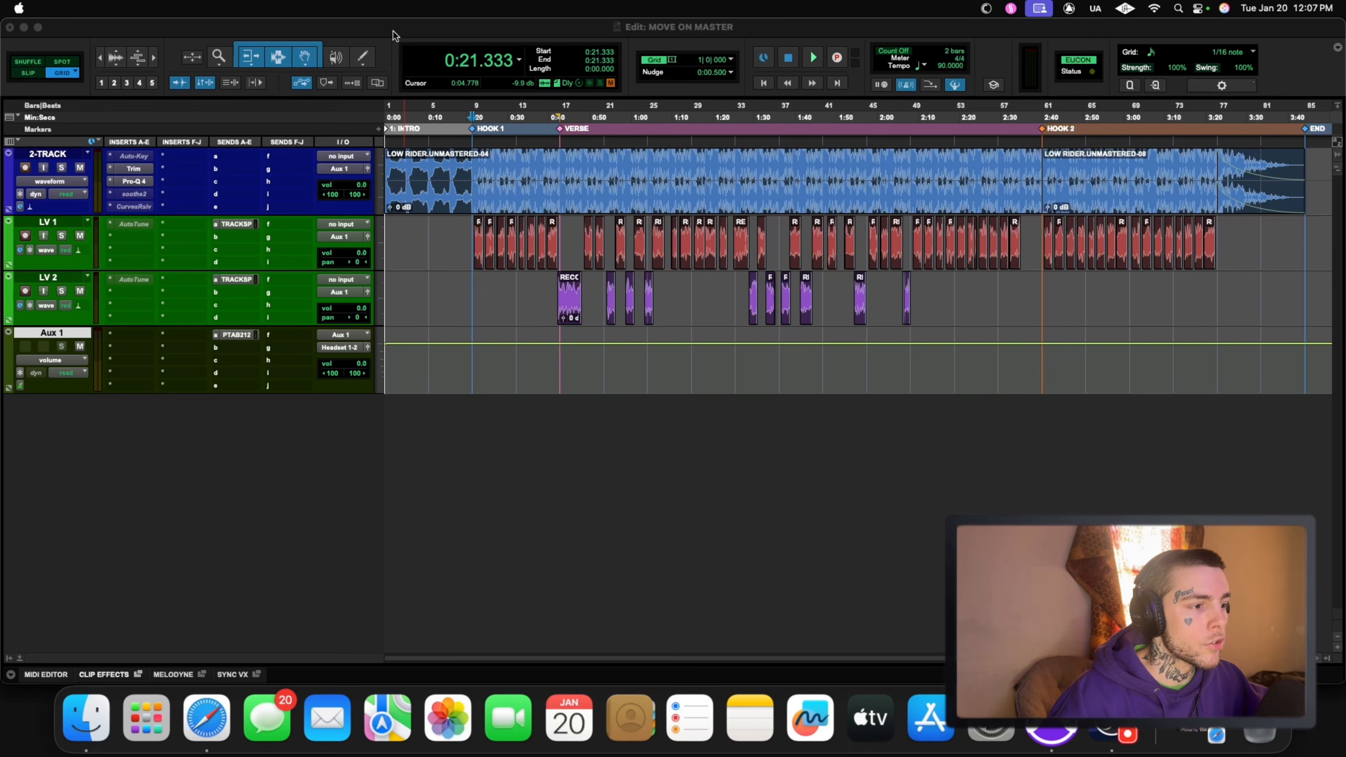
Step: Open soothe2 on the 2-TRACK and lower its depth to 1.5 while playing from the start of Hook 1
click(472, 228)
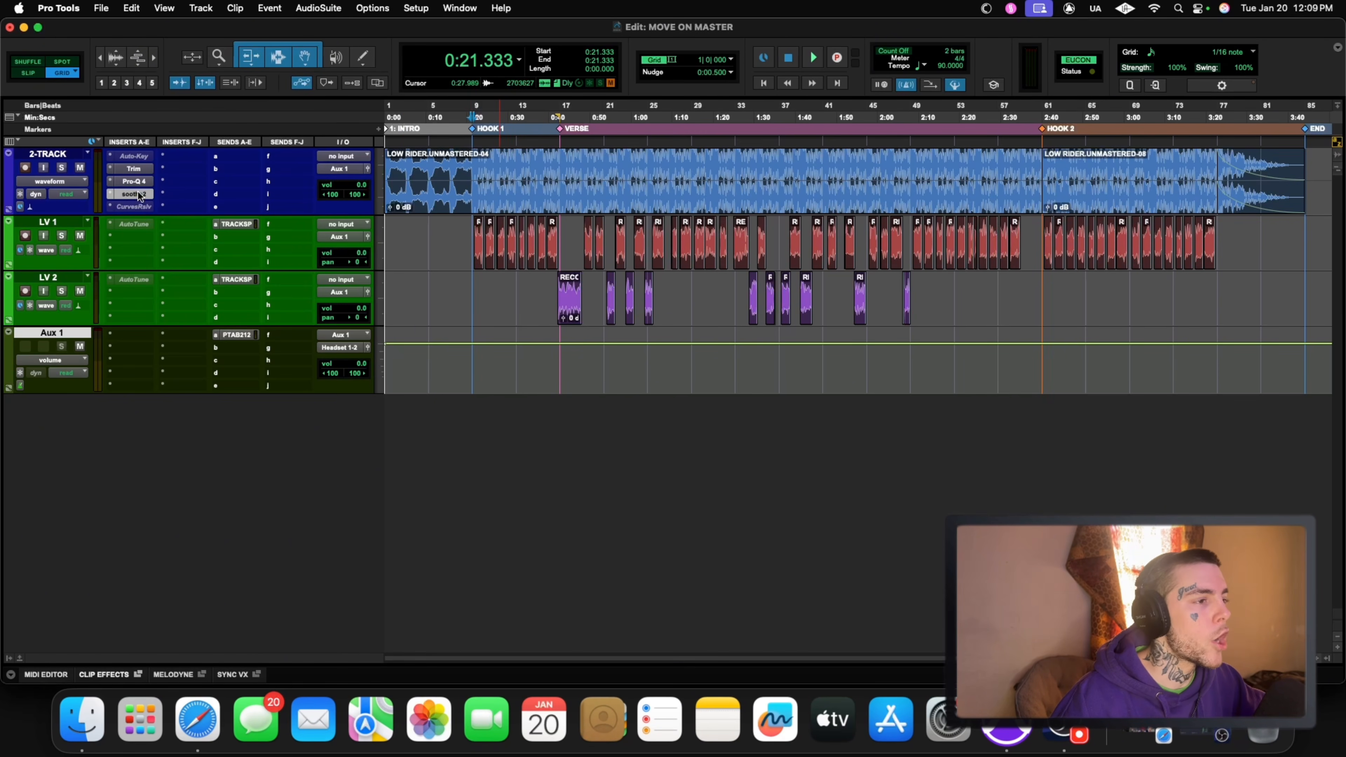
click(135, 194)
drag(868, 217, 991, 239)
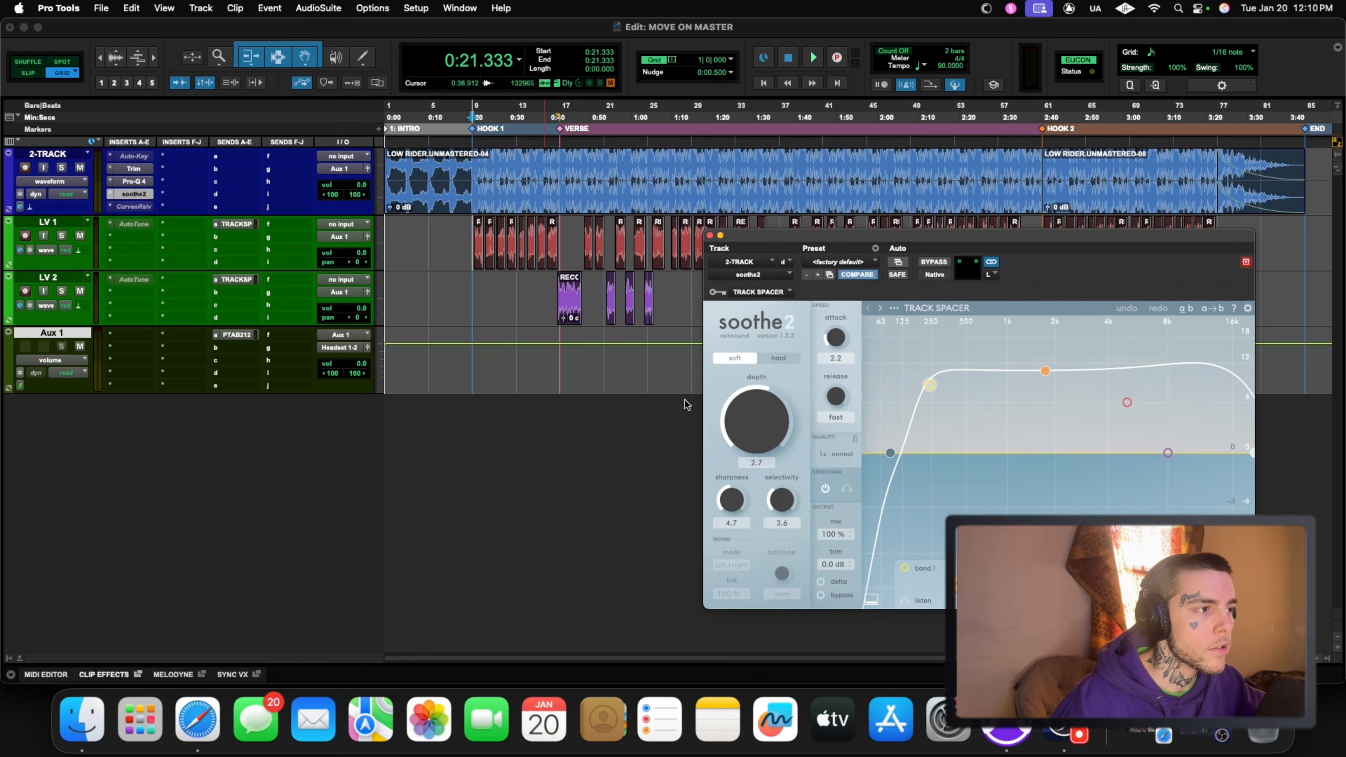
click(470, 231)
key(space)
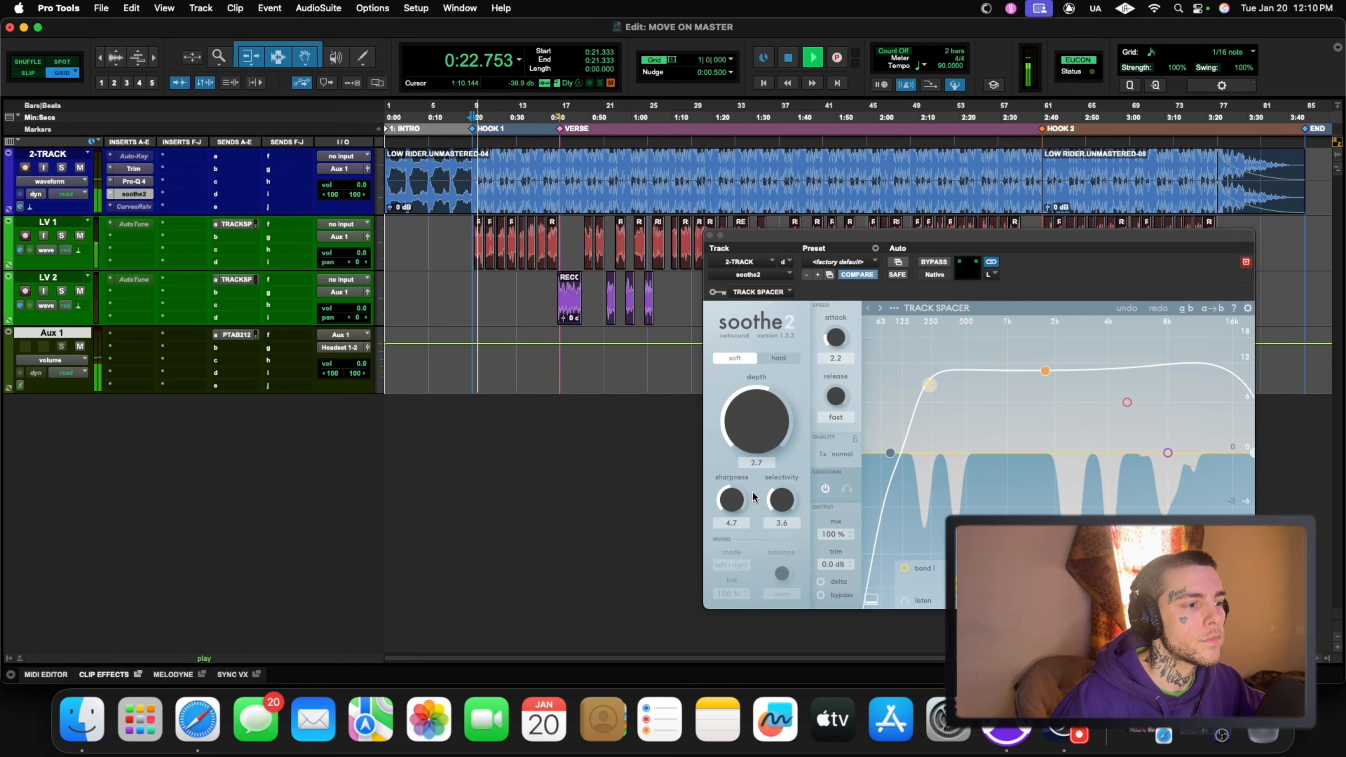
drag(760, 430, 761, 442)
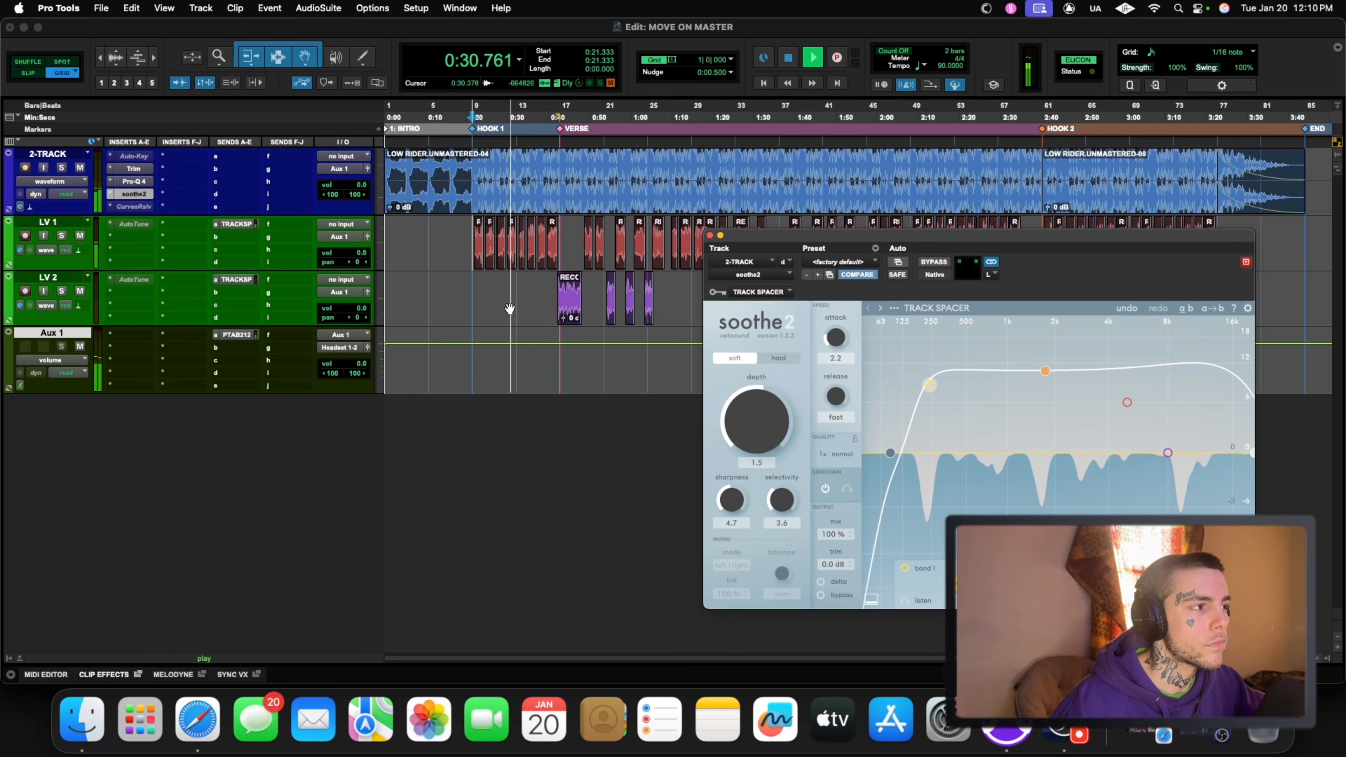
key(space)
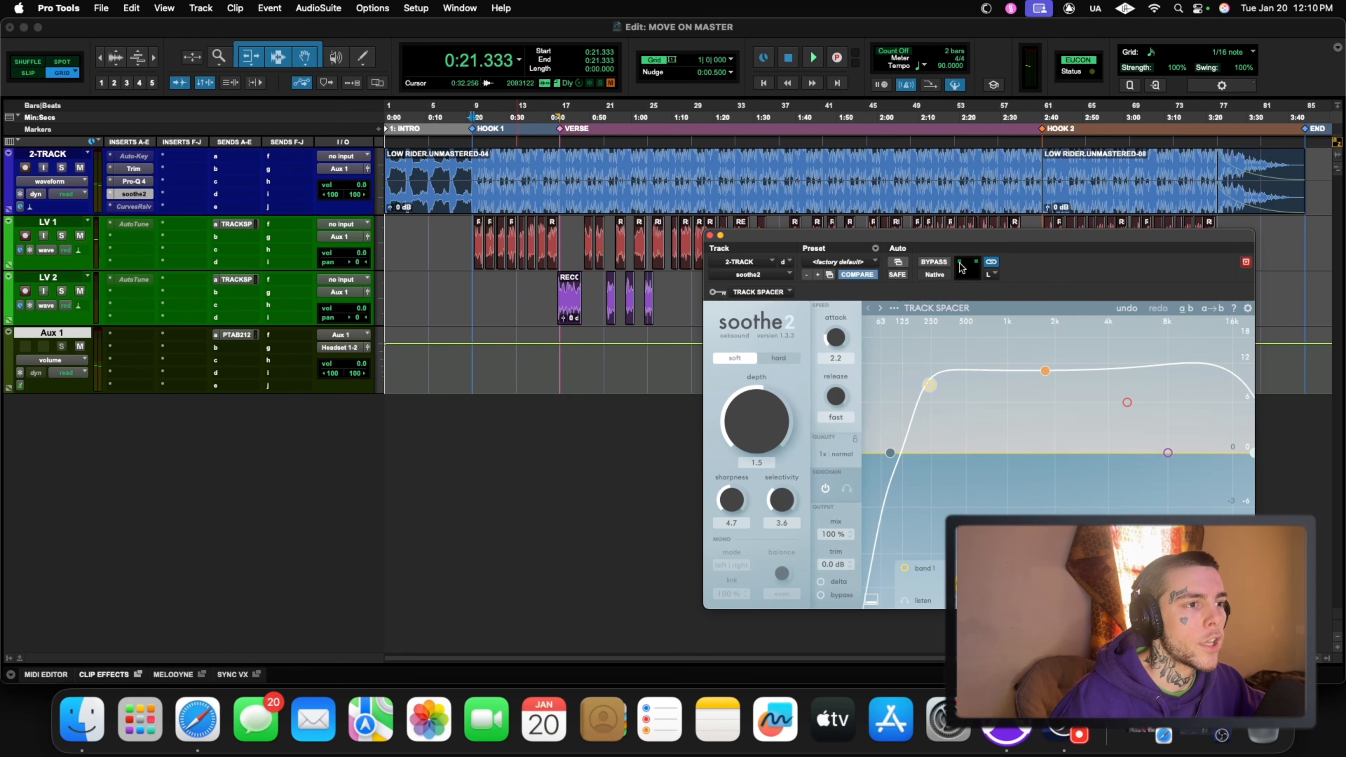
Step: Compare Hook 1 with soothe2 bypassed and active during playback
click(929, 260)
key(space)
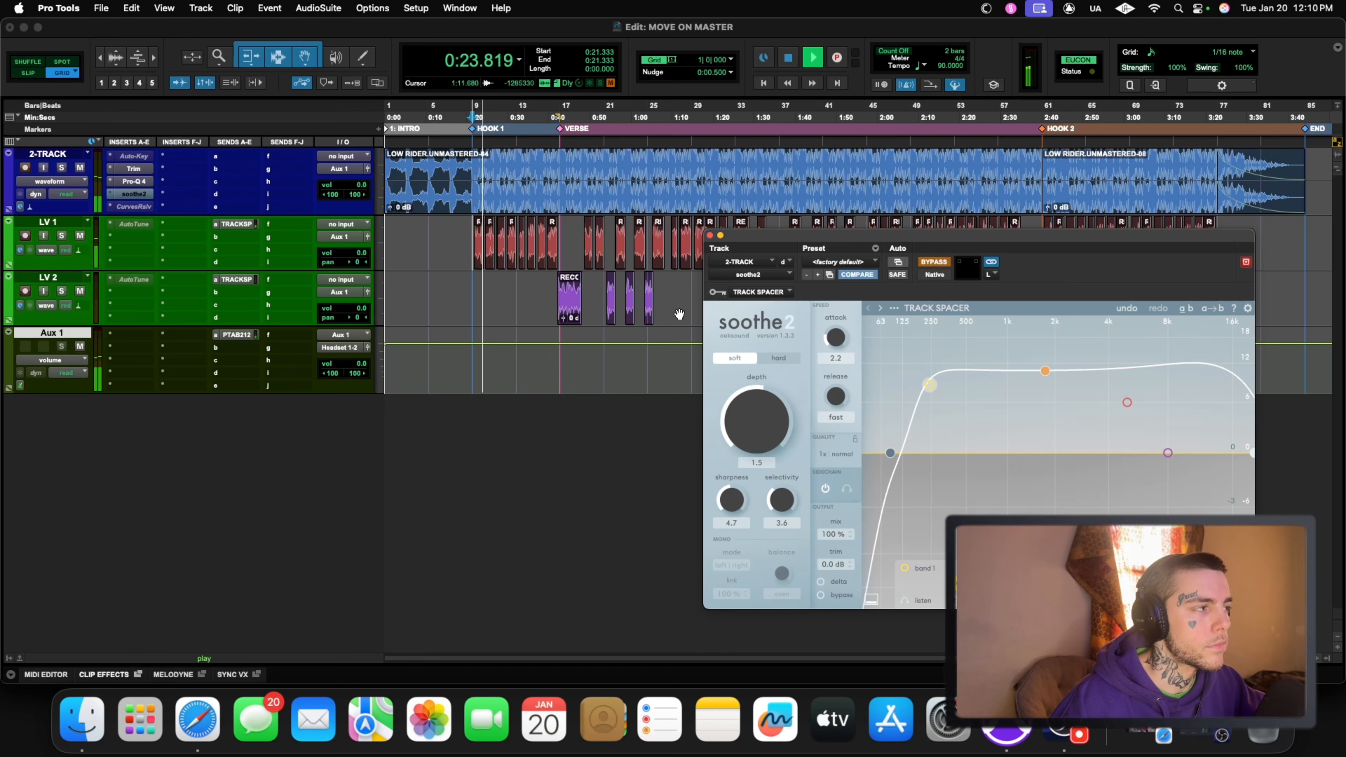
click(933, 261)
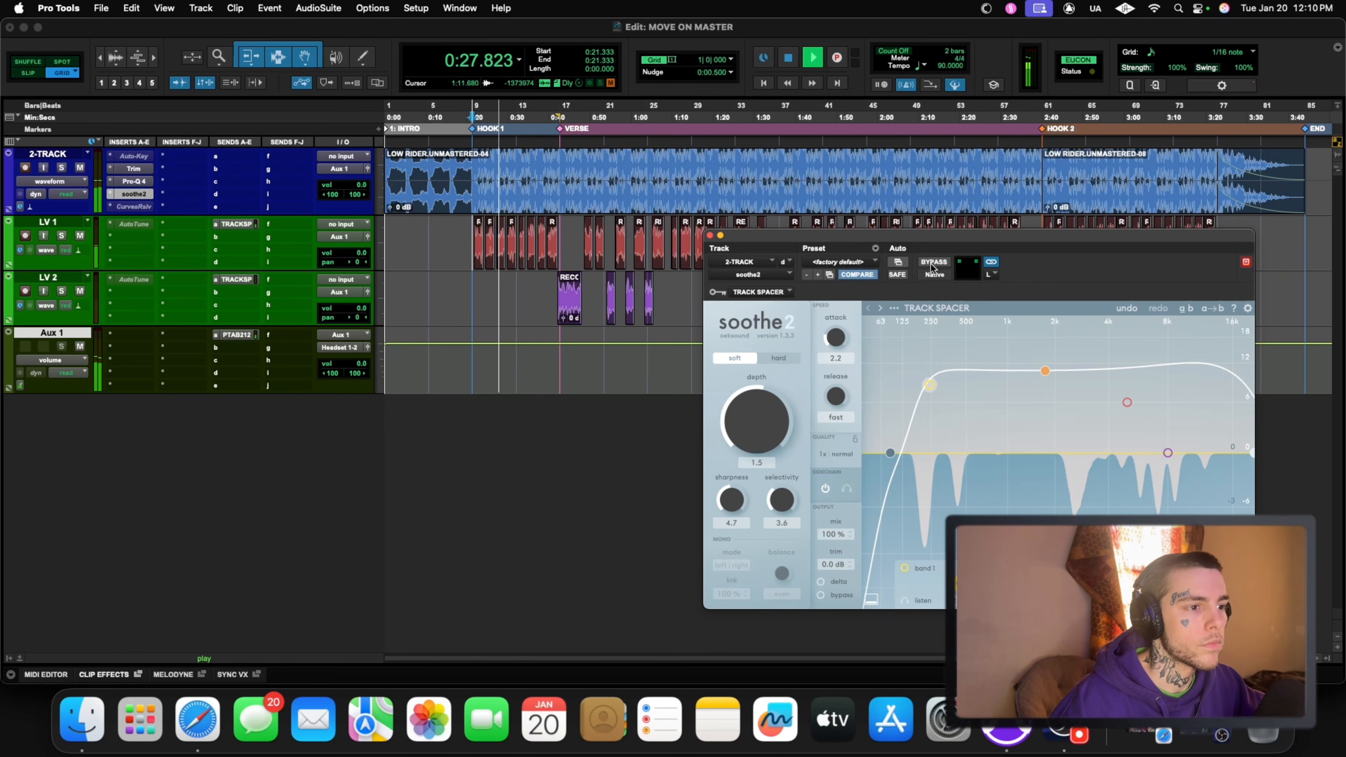
Step: Raise soothe2's depth to 2.4 and compare the bypassed and processed sound before stopping playback
drag(762, 411, 810, 375)
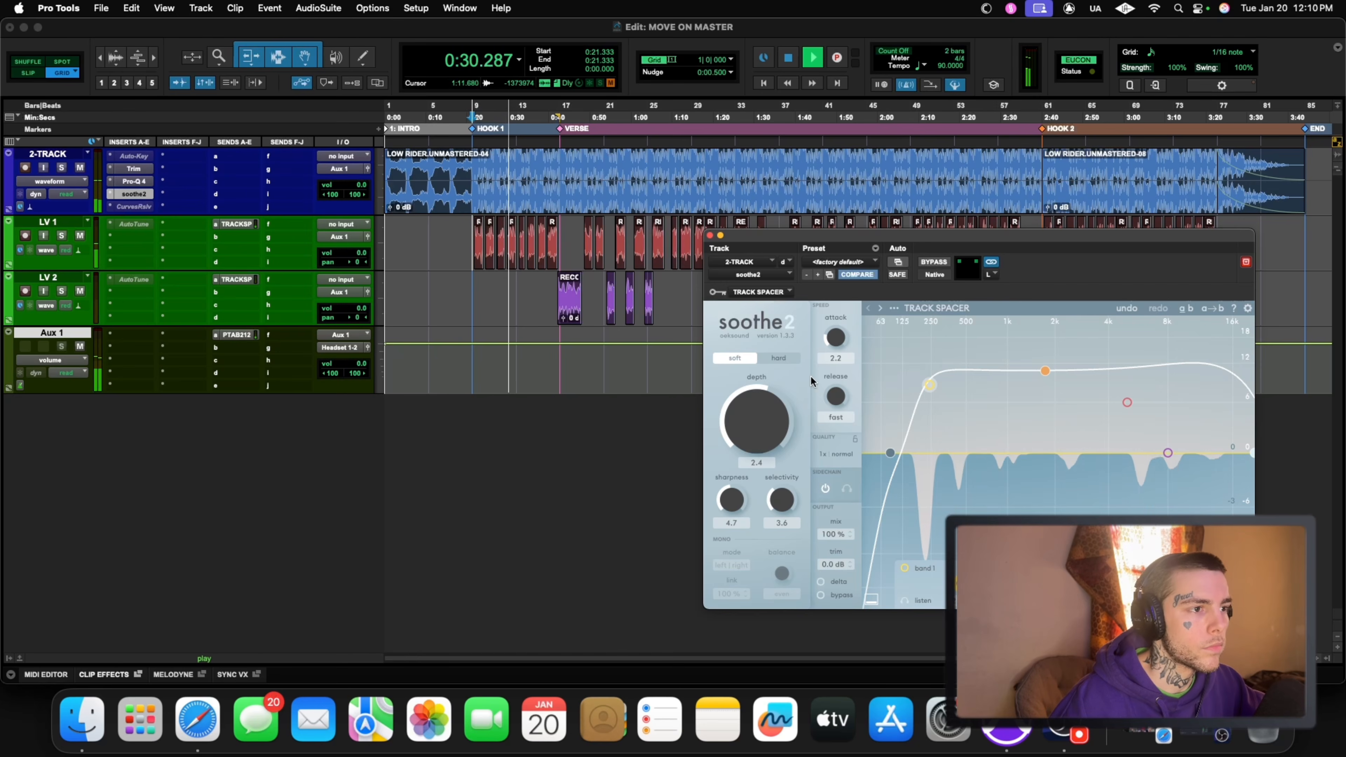
click(934, 263)
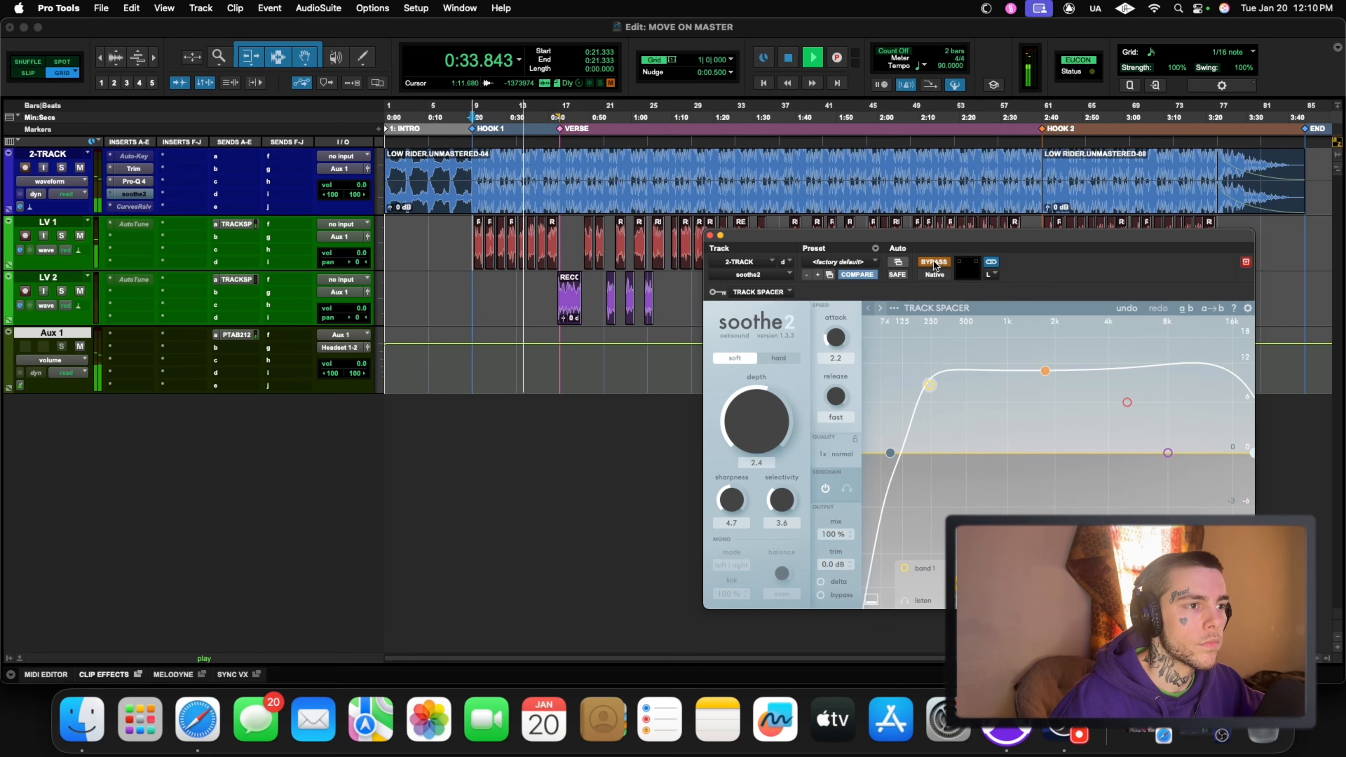
click(934, 262)
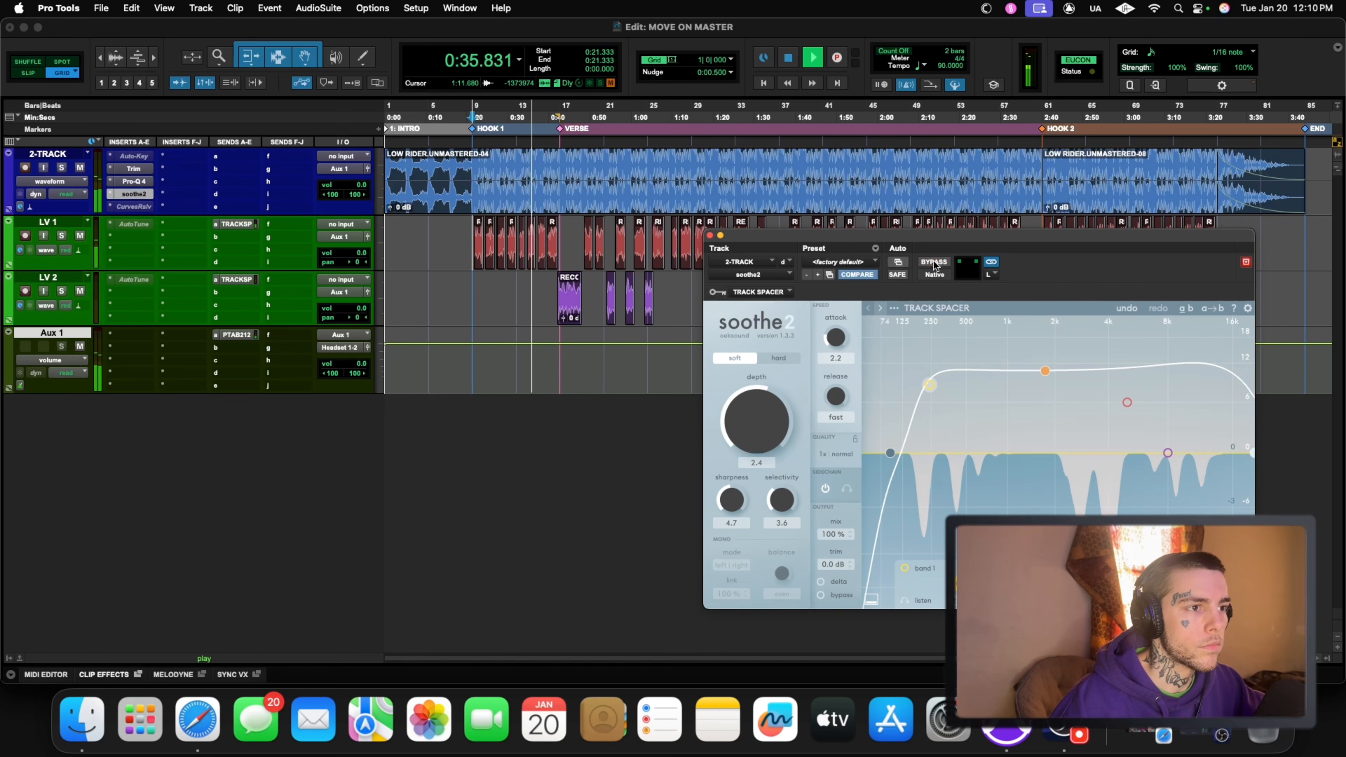
key(space)
Step: Monitor soothe2's delta signal during playback, lower the depth to 1.8, and return to normal monitoring
drag(913, 293, 874, 293)
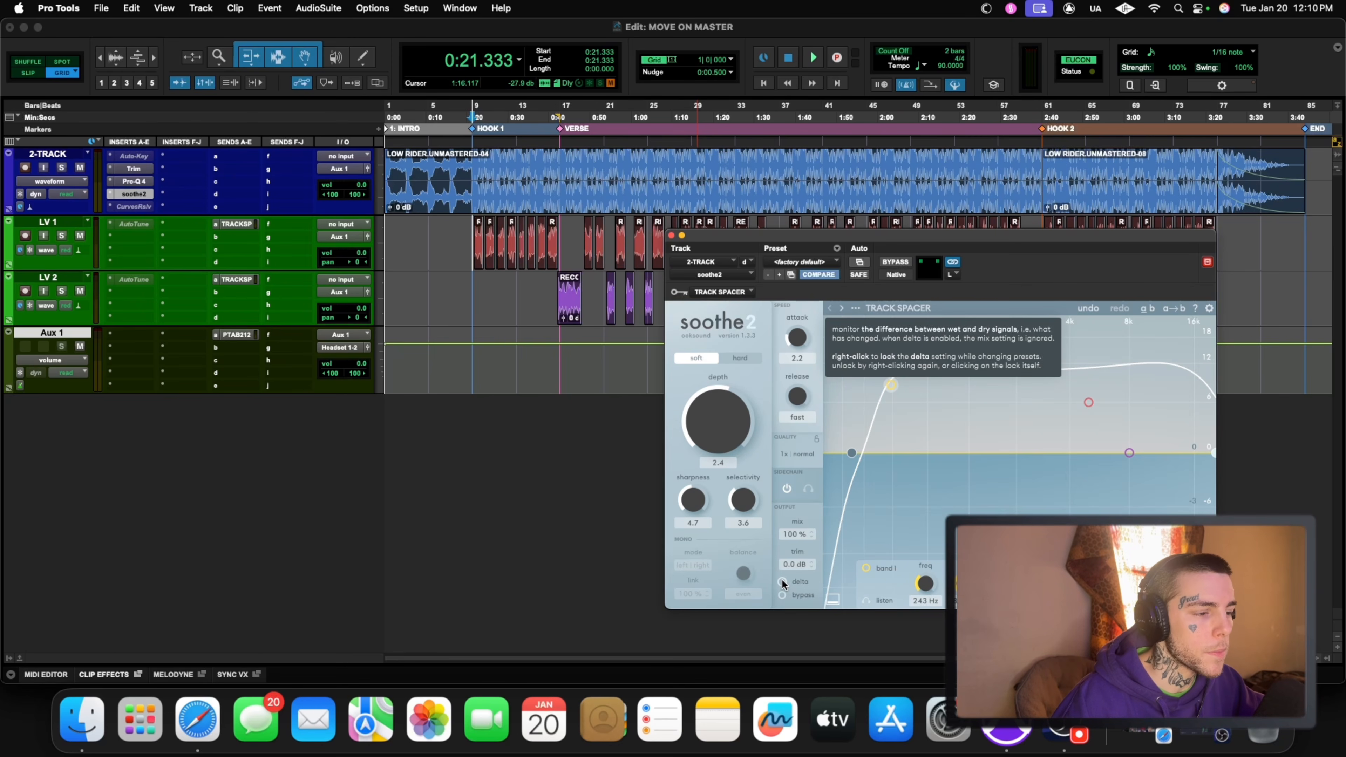
key(space)
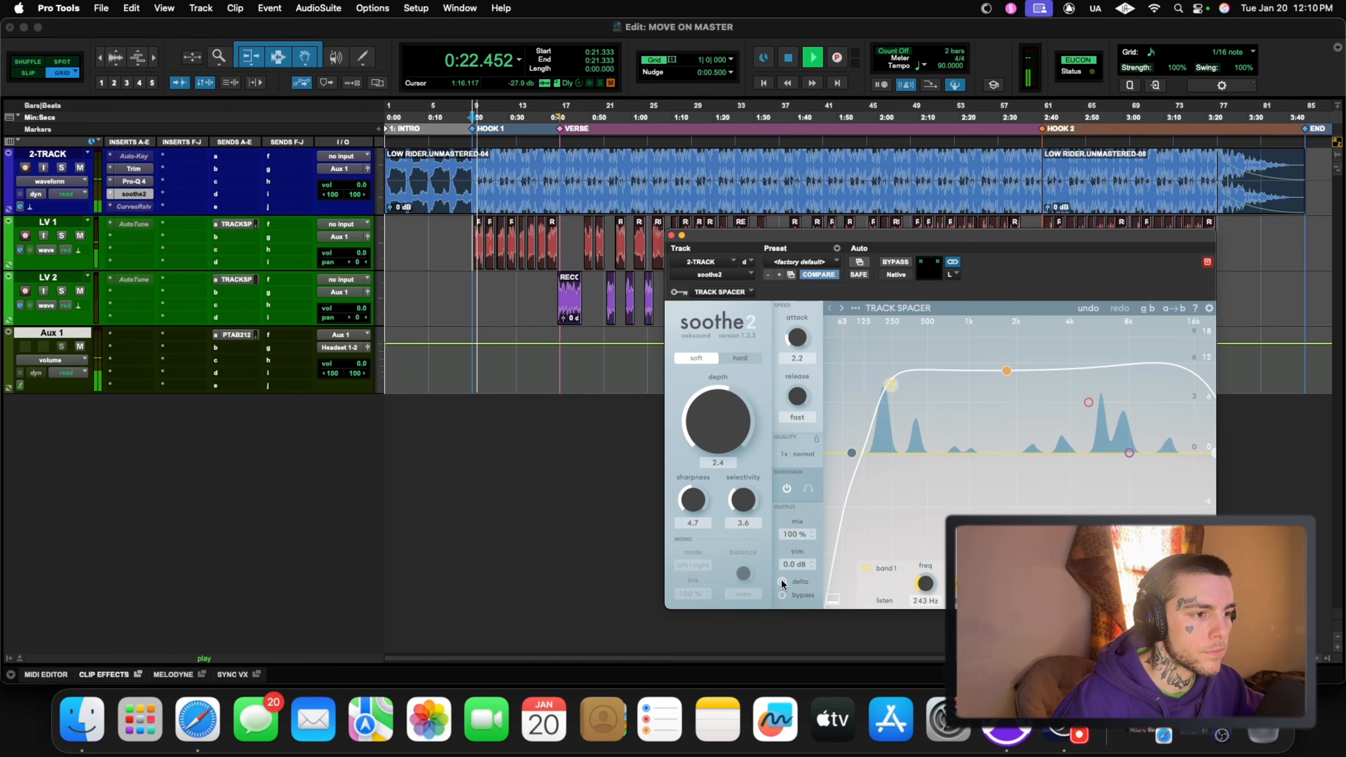
drag(714, 421, 714, 423)
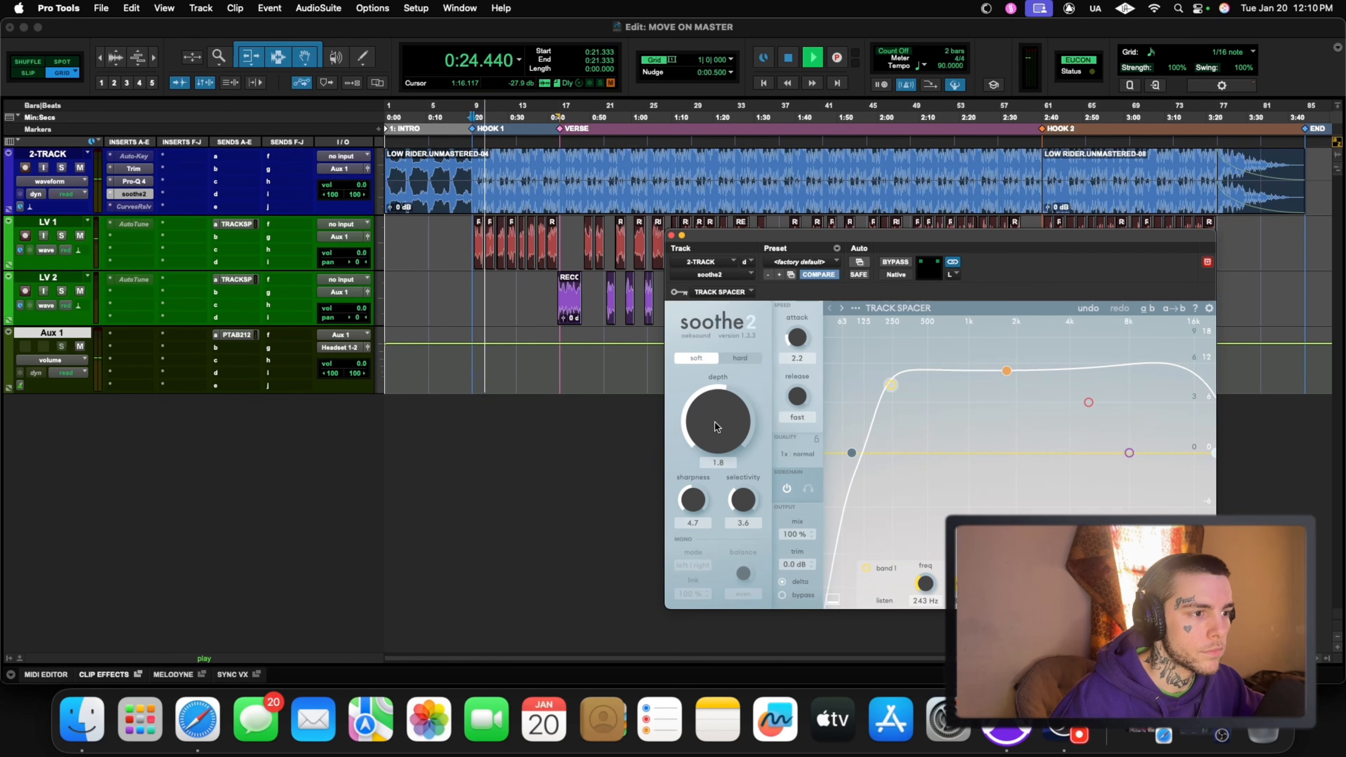
click(781, 581)
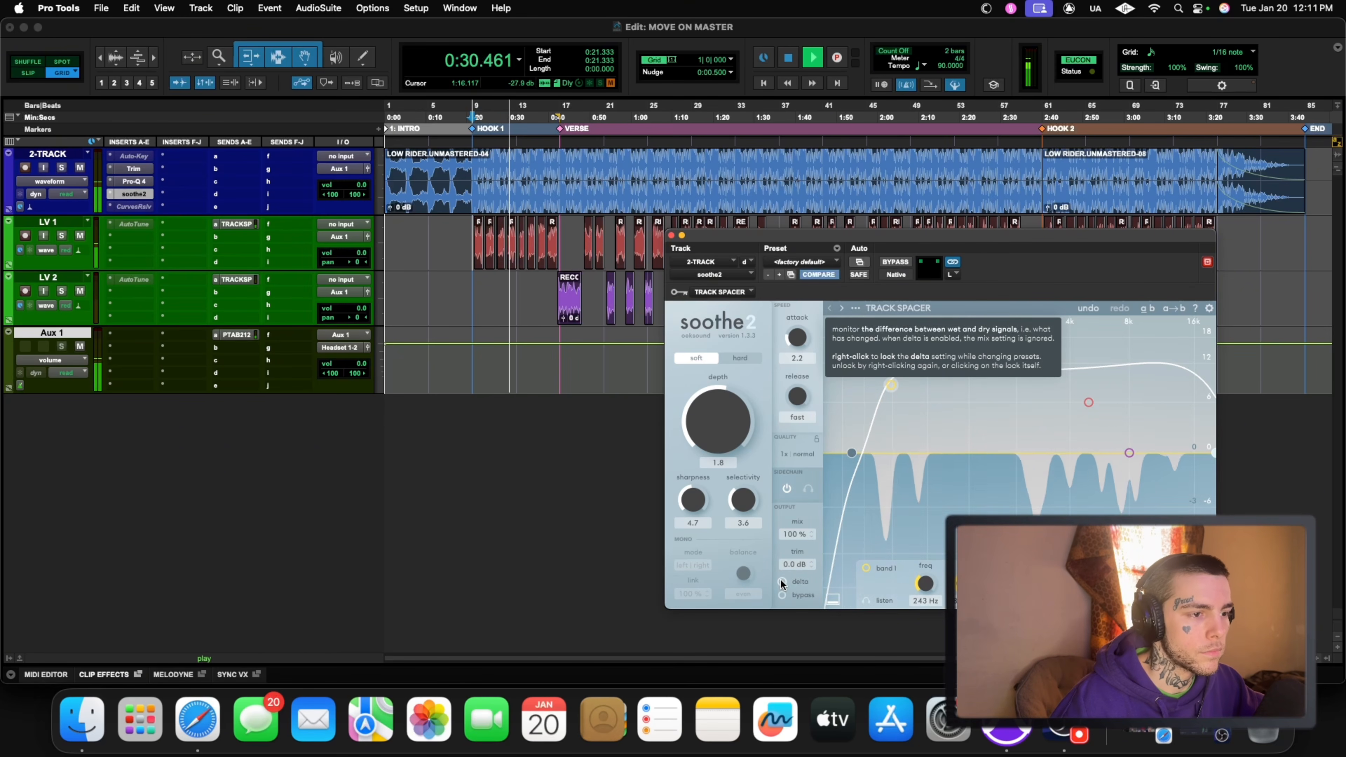
key(space)
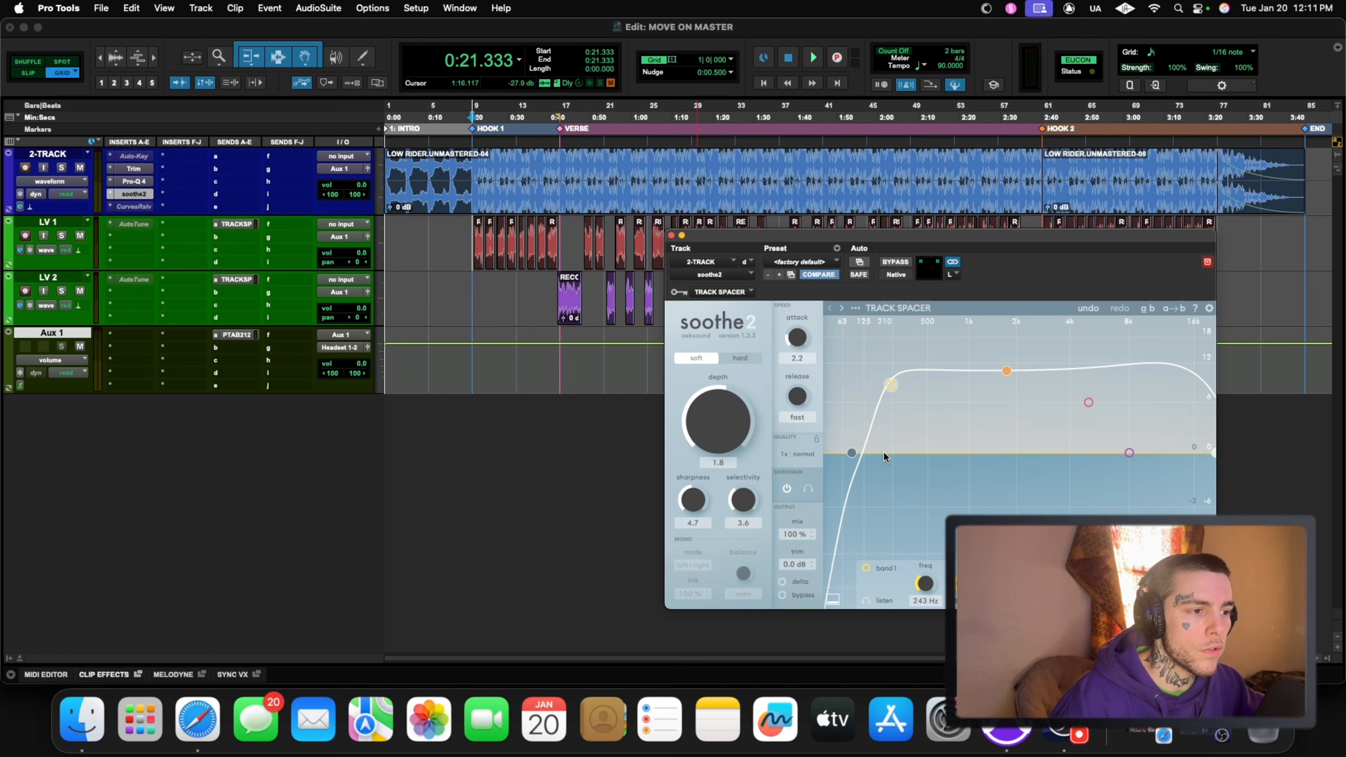
Step: Audition only what soothe2 removes from Hook 1 using delta, and restore the normal output
click(782, 581)
key(space)
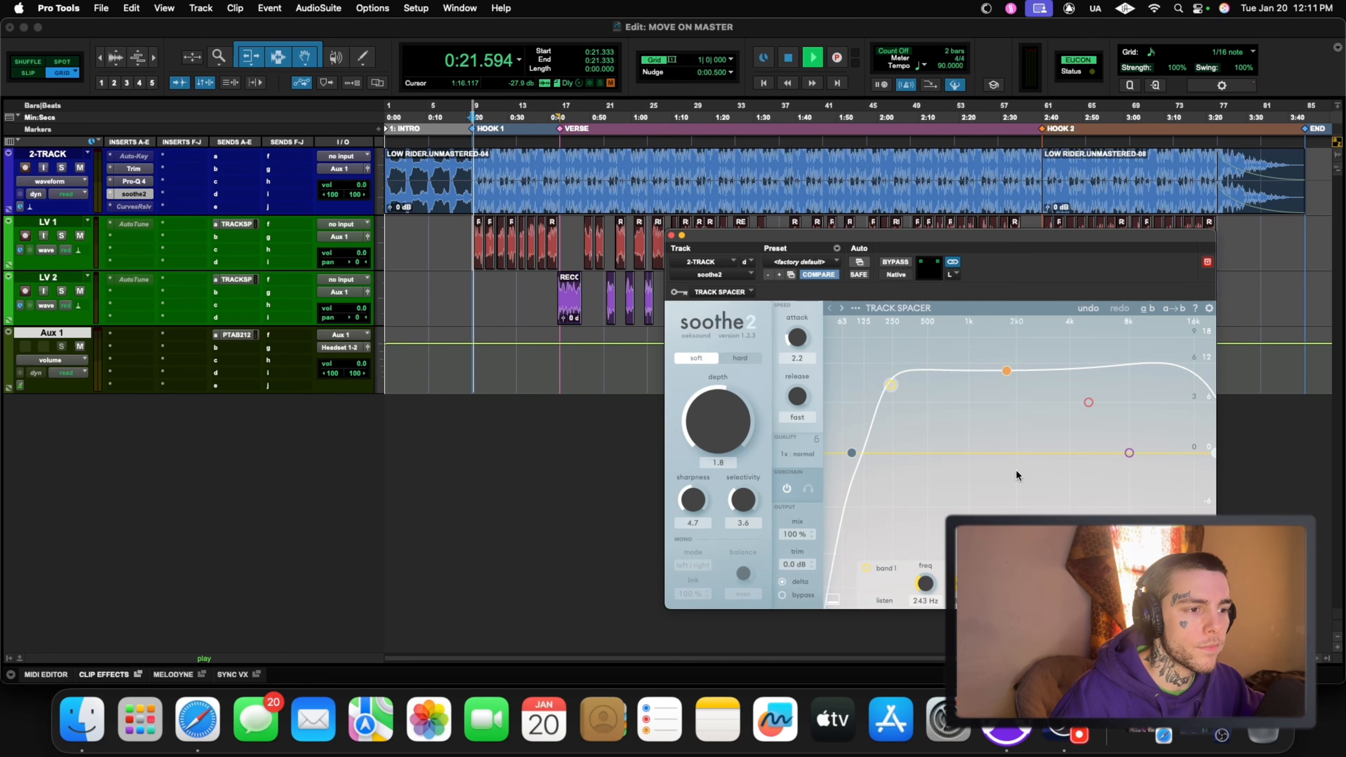
click(783, 581)
key(space)
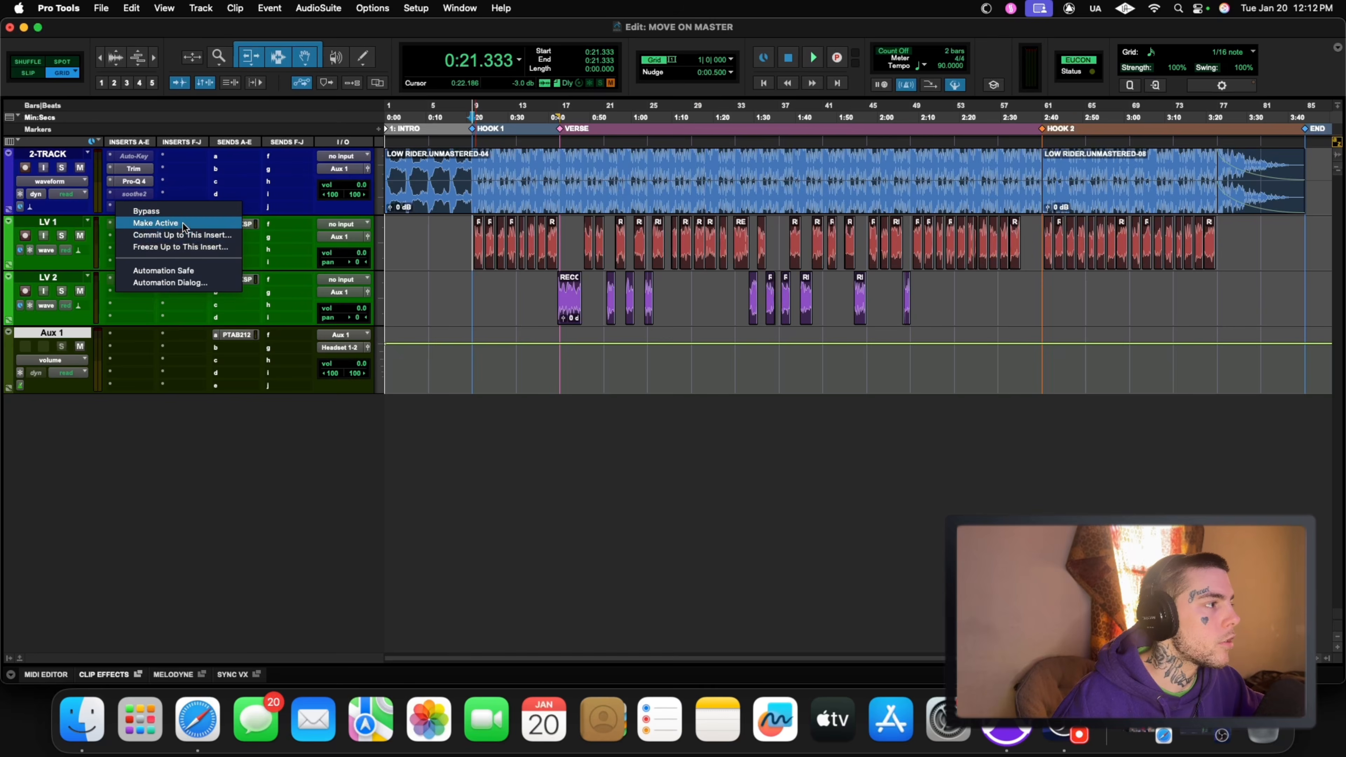
Step: Deactivate soothe2 on the 2-TRACK and open the activated Curves Resolve insert in its place, clear of the track controls
click(184, 223)
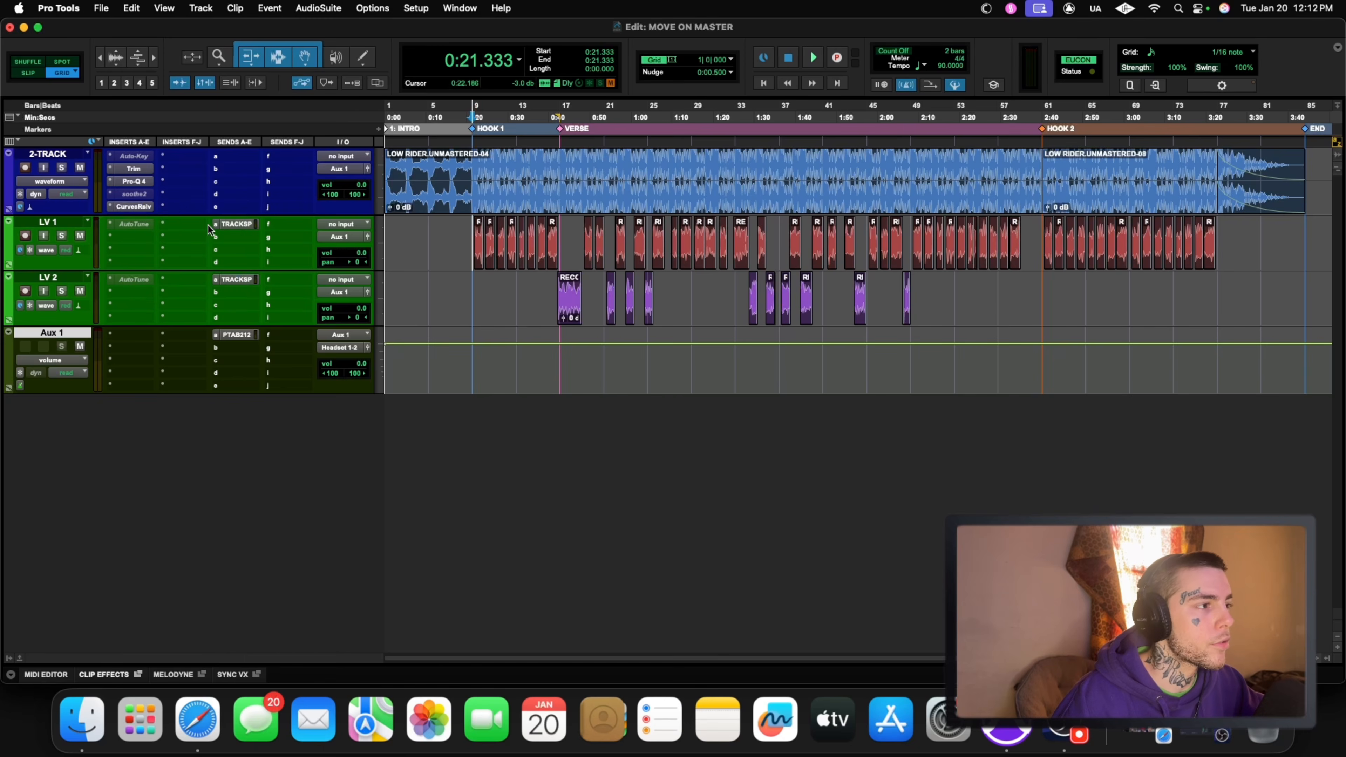
click(150, 206)
drag(444, 121, 902, 124)
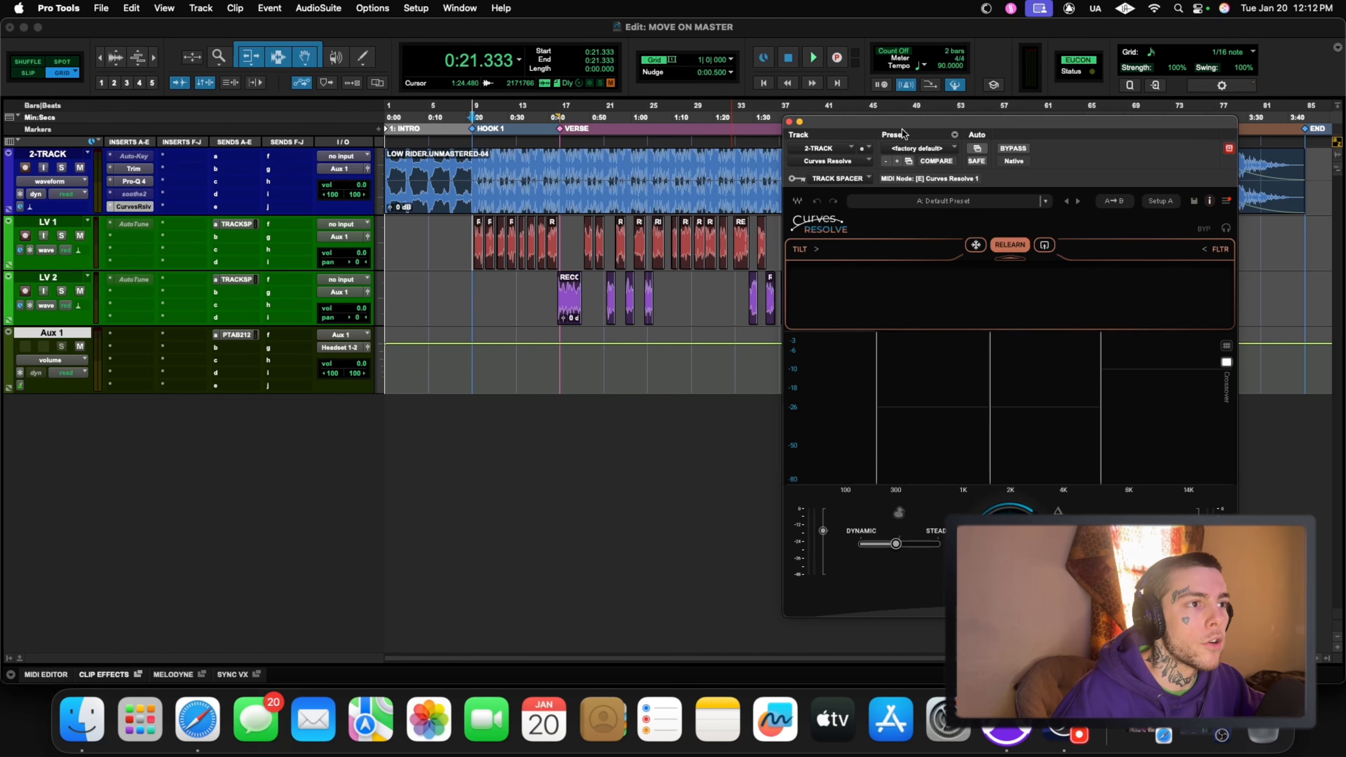
drag(908, 126, 911, 141)
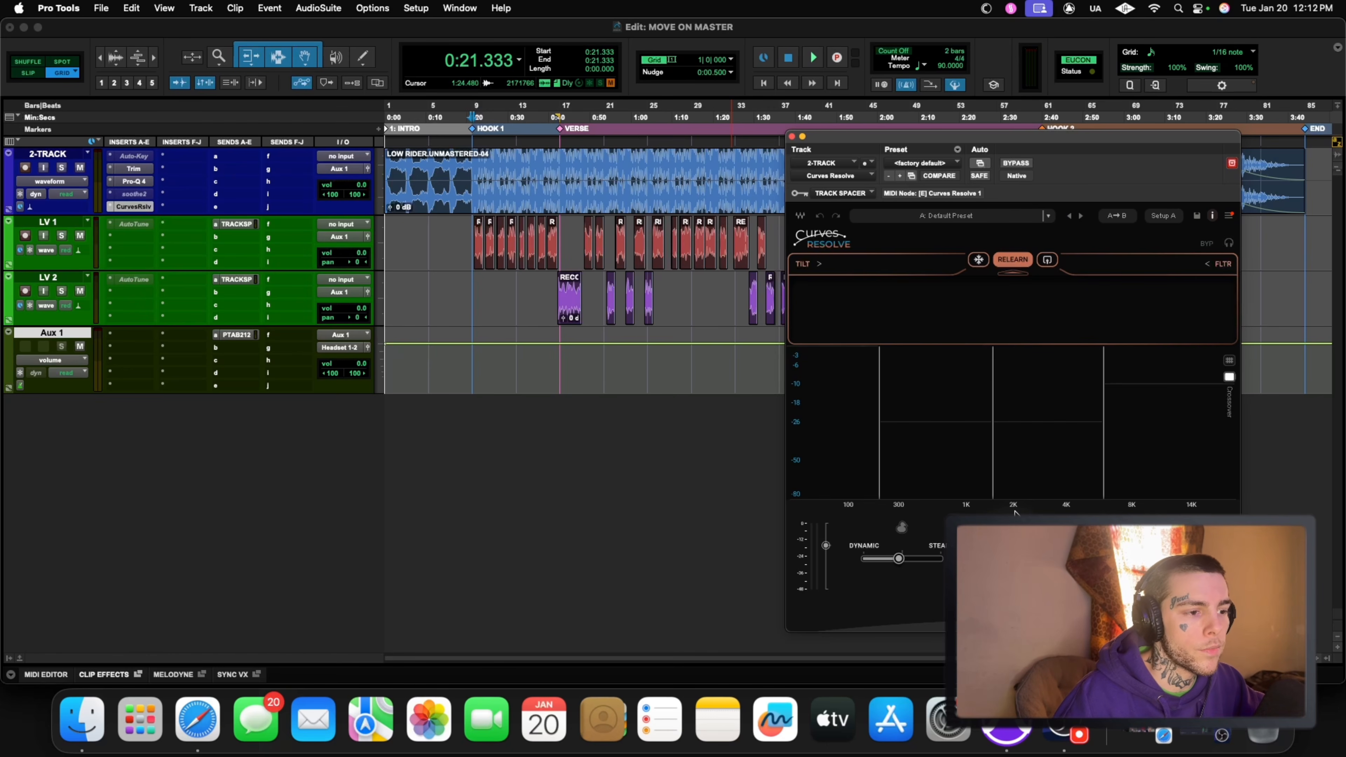
Step: During playback, adjust Curves Resolve's intensity and try its blend at 100% Steady before moving it toward Dynamic
mouse_move(1012, 562)
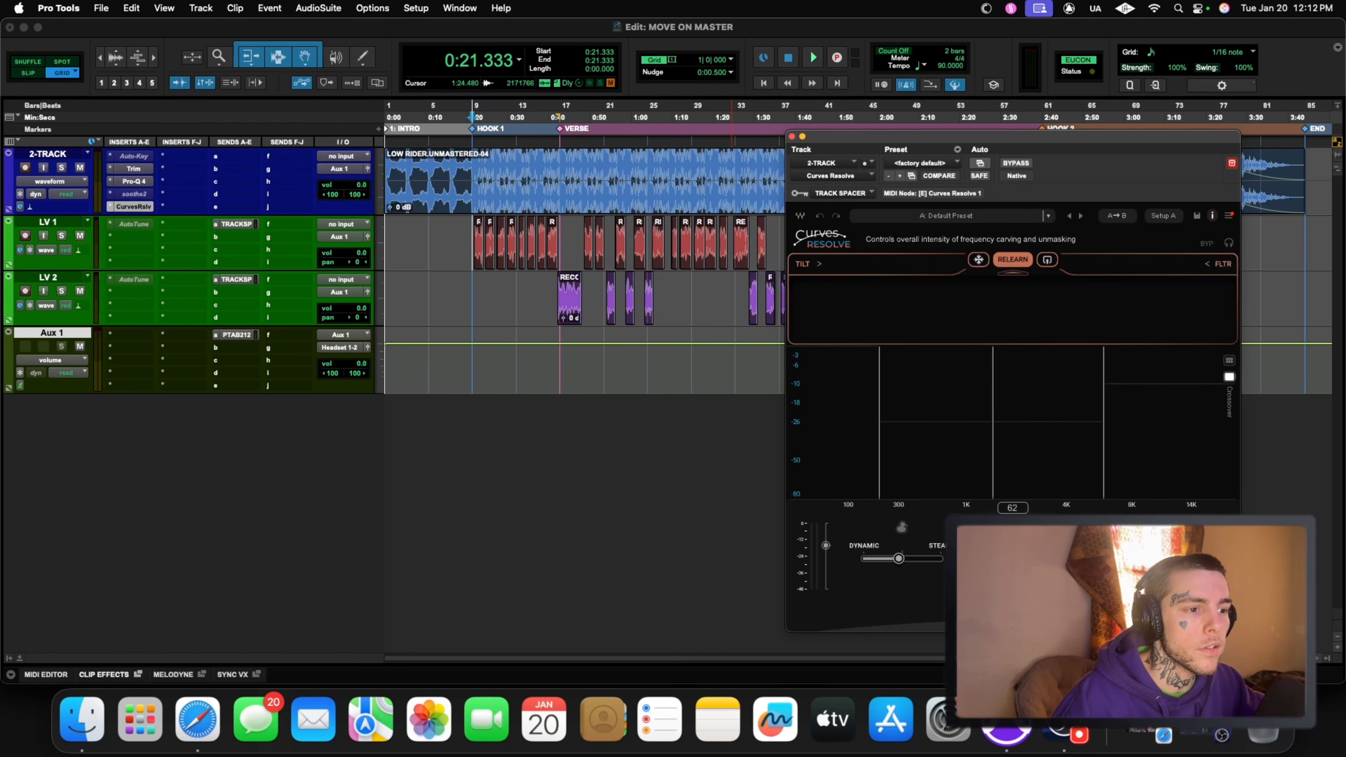
key(space)
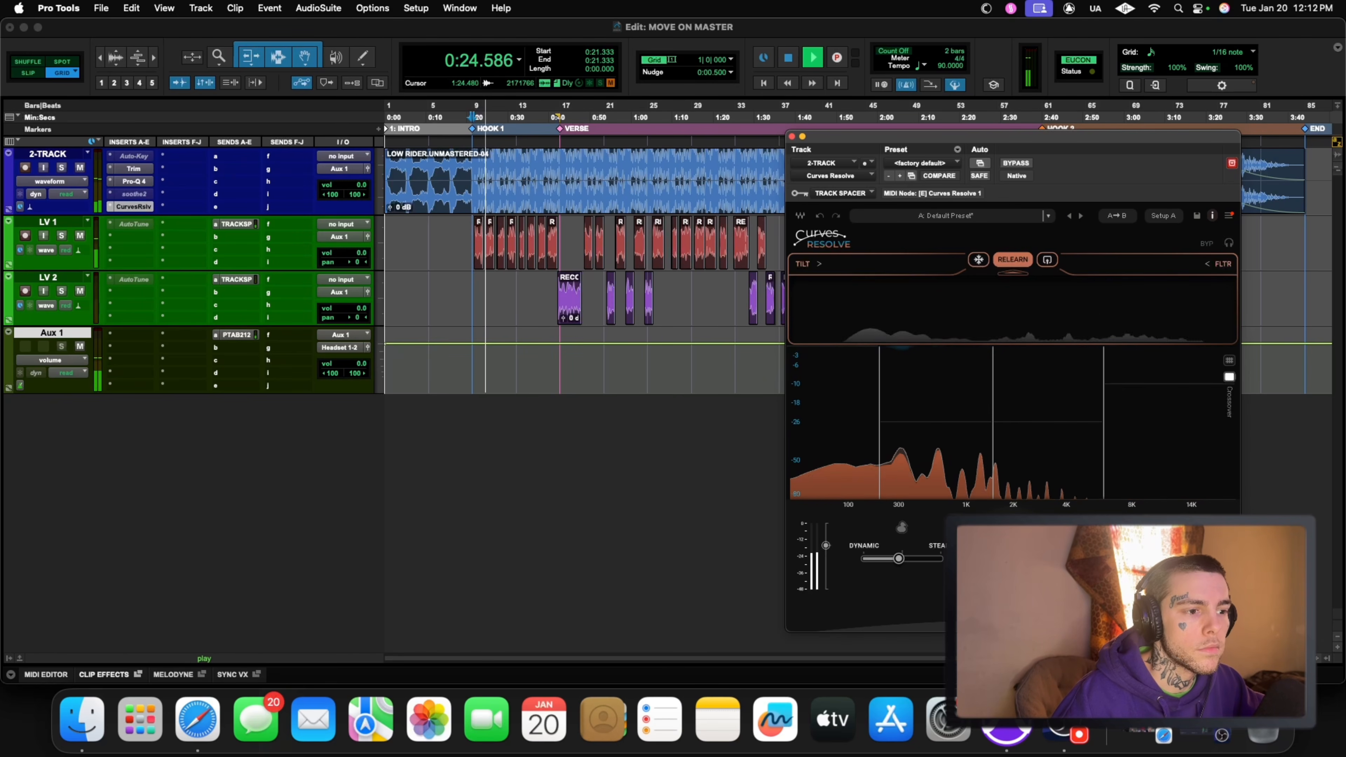
drag(1012, 562, 1012, 554)
drag(899, 558, 940, 559)
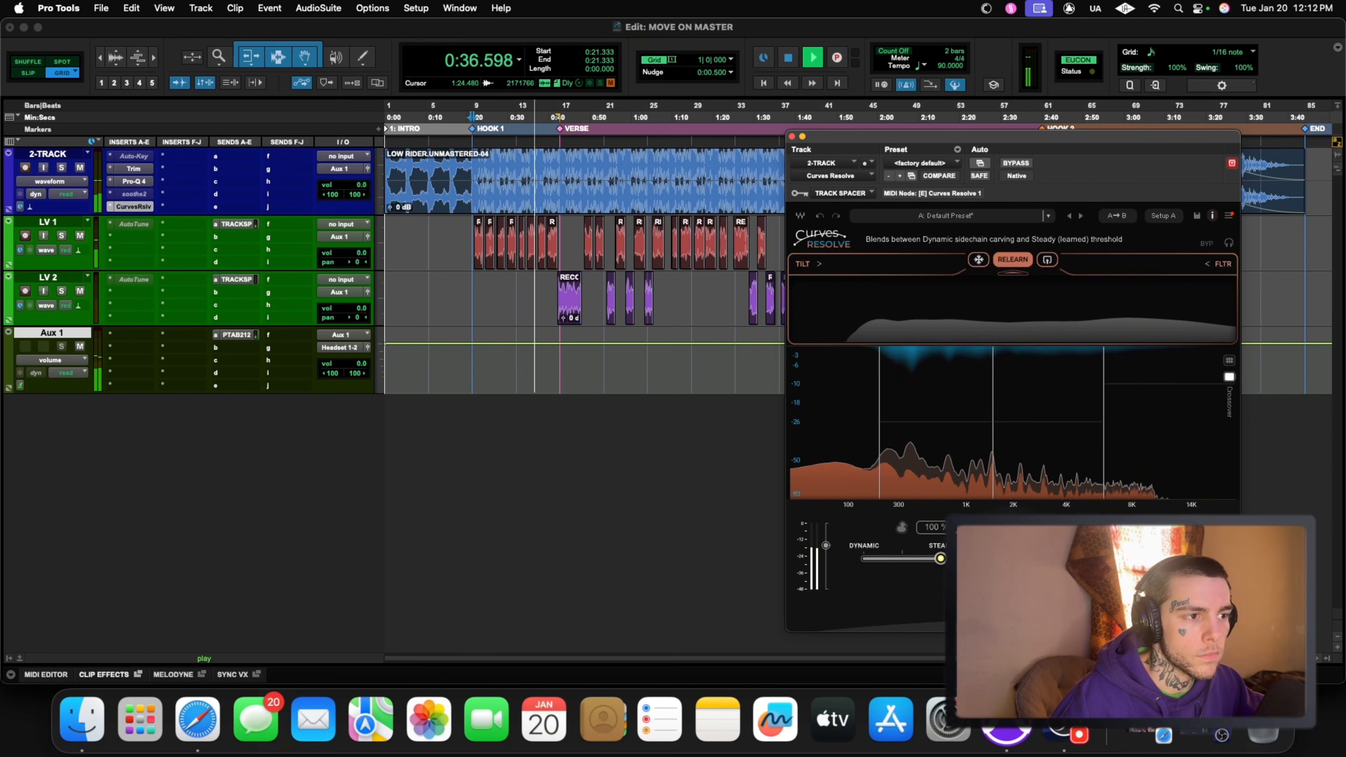
drag(940, 558, 881, 558)
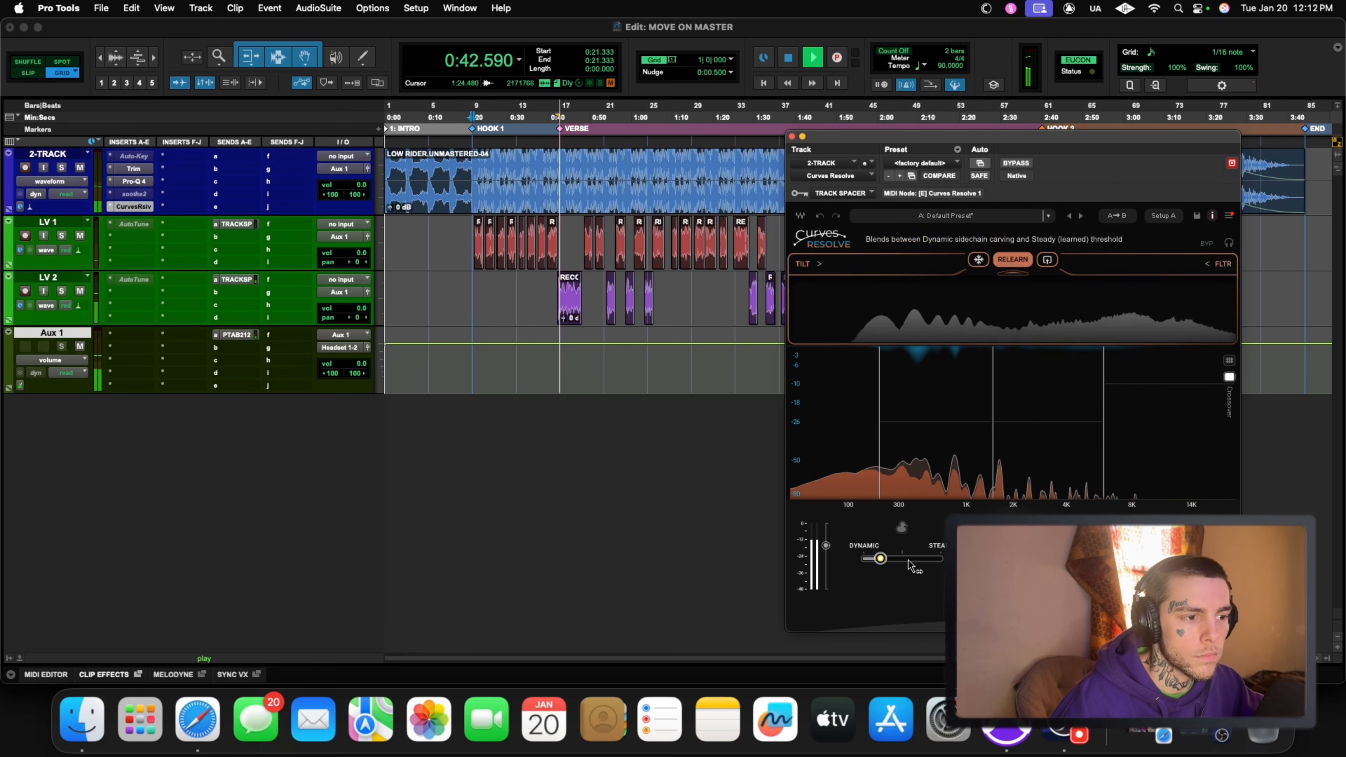
Step: Enable ducking mode in Curves Resolve and compare Hook 1 with the plug-in bypassed and active
click(902, 528)
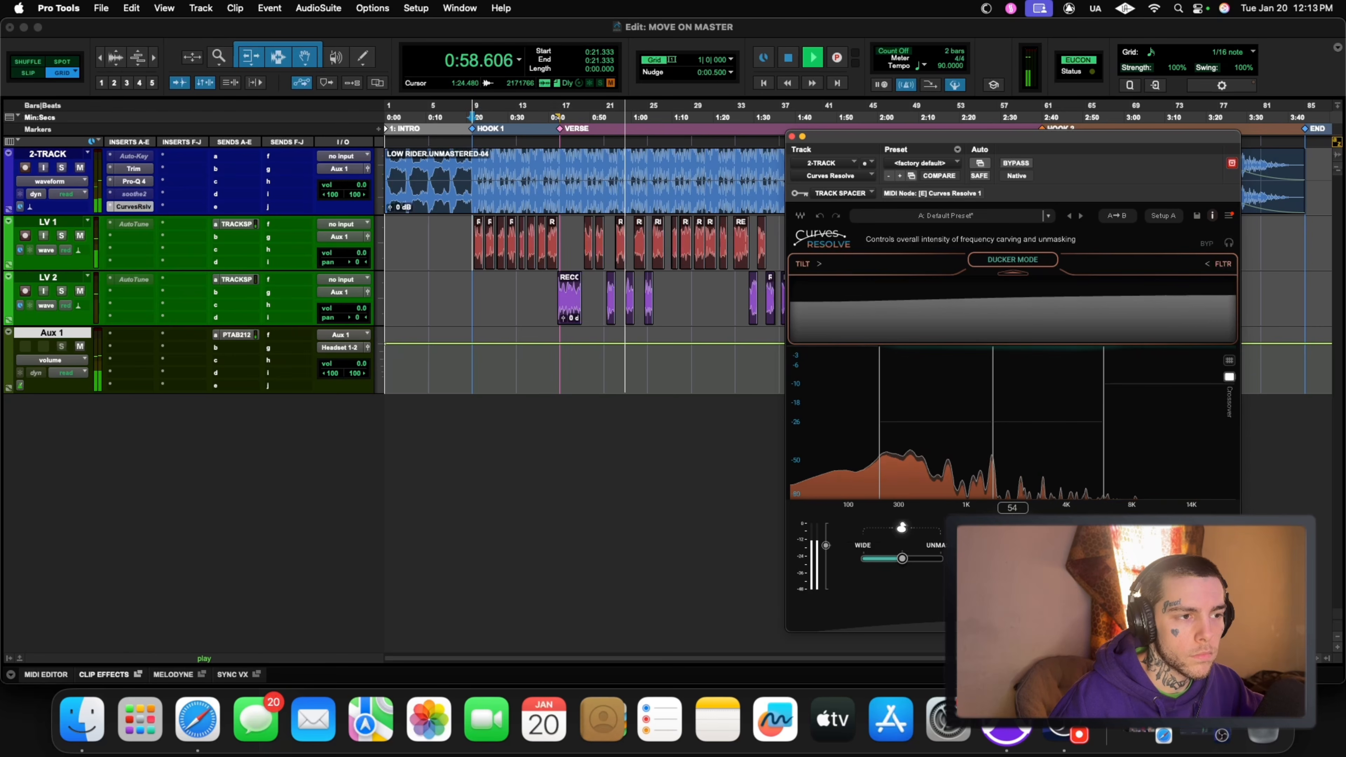
key(space)
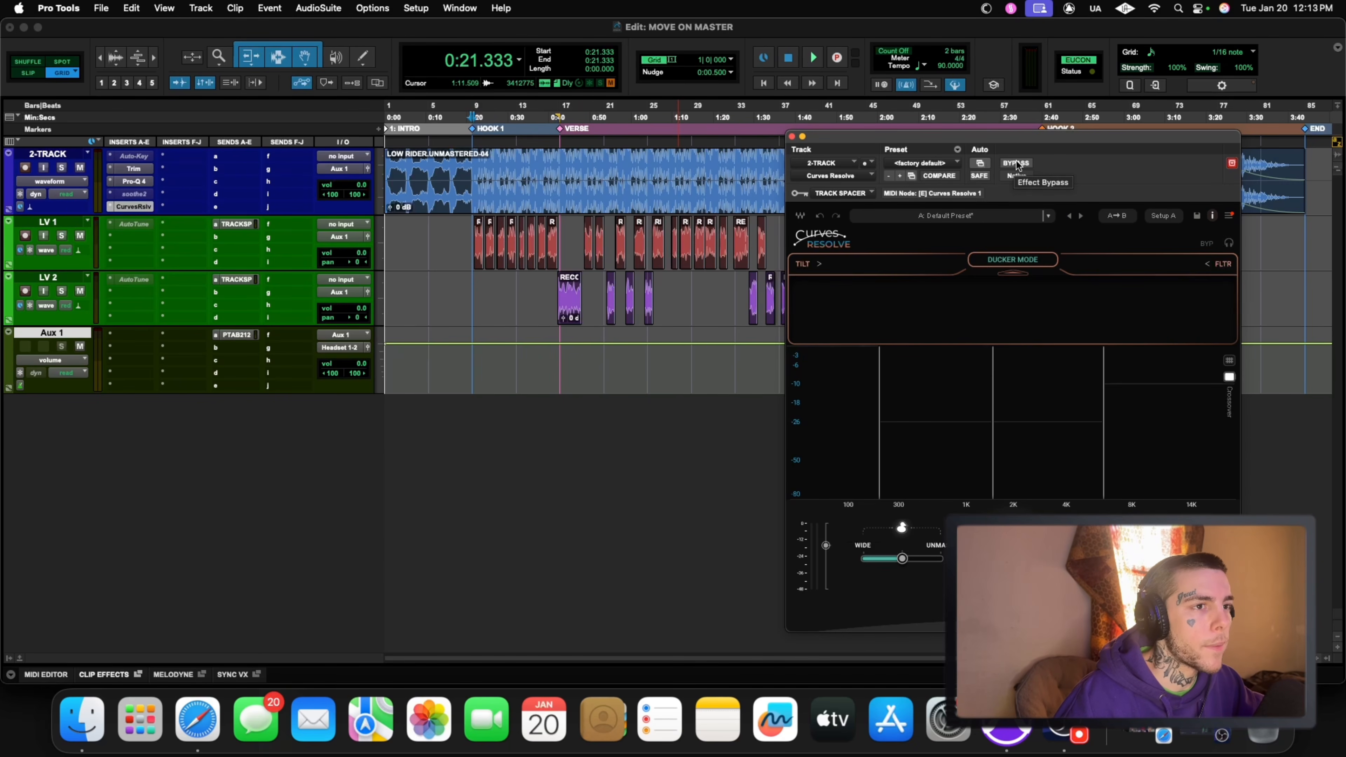
key(space)
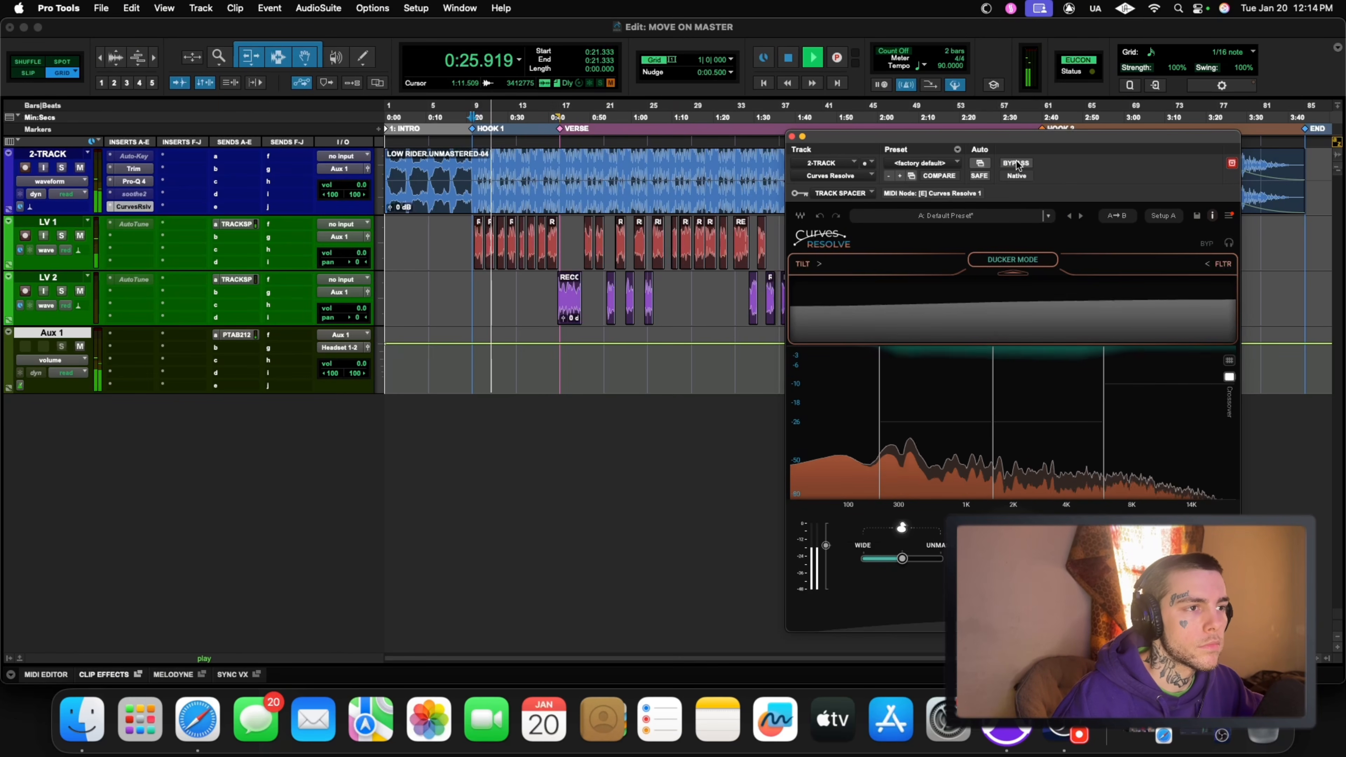
click(1017, 165)
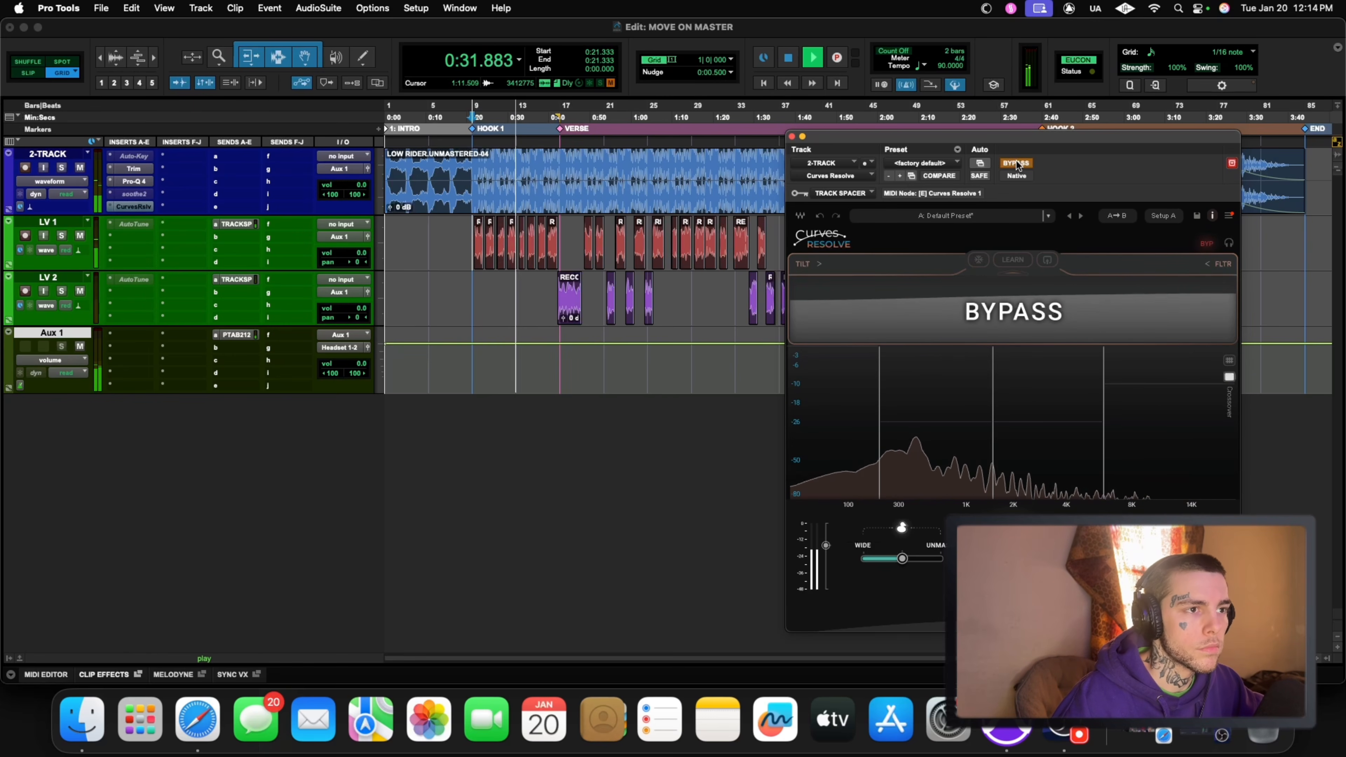
click(1016, 163)
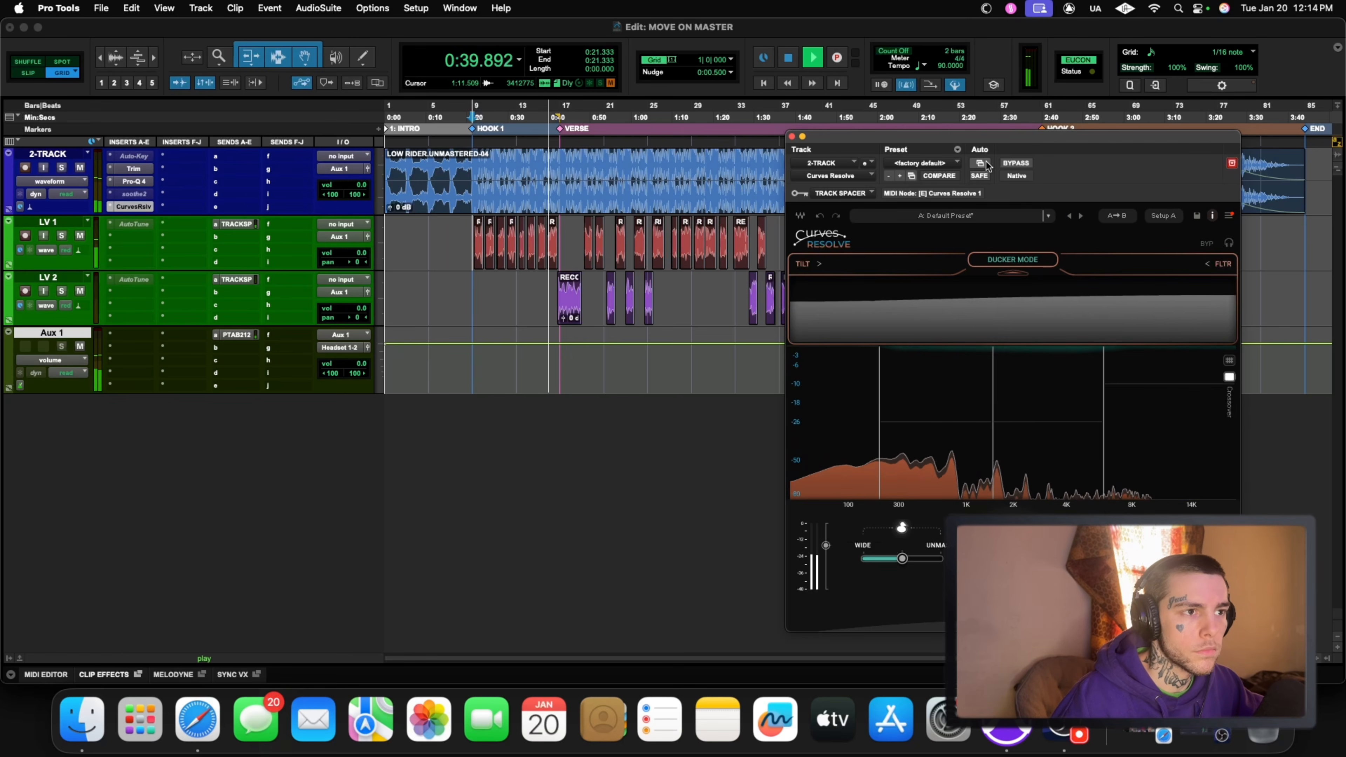
click(1013, 163)
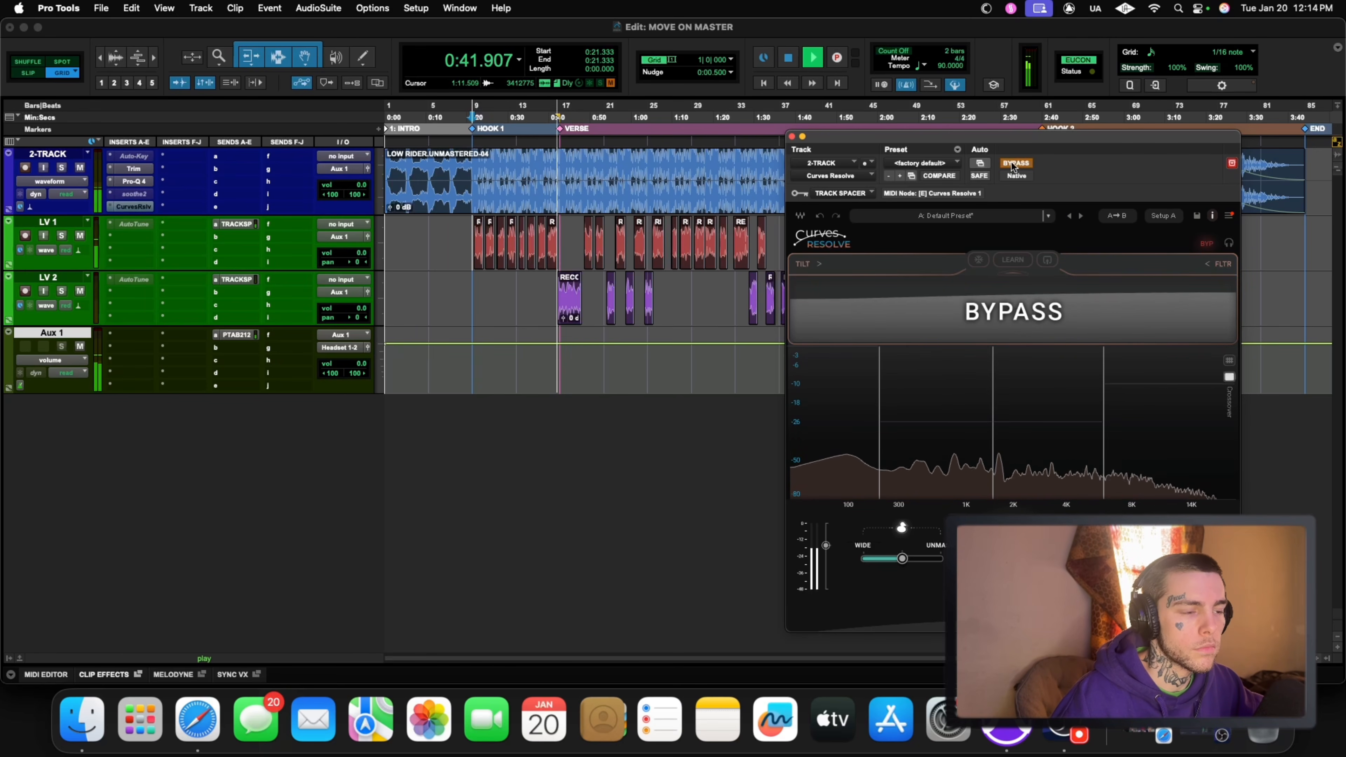
click(1015, 164)
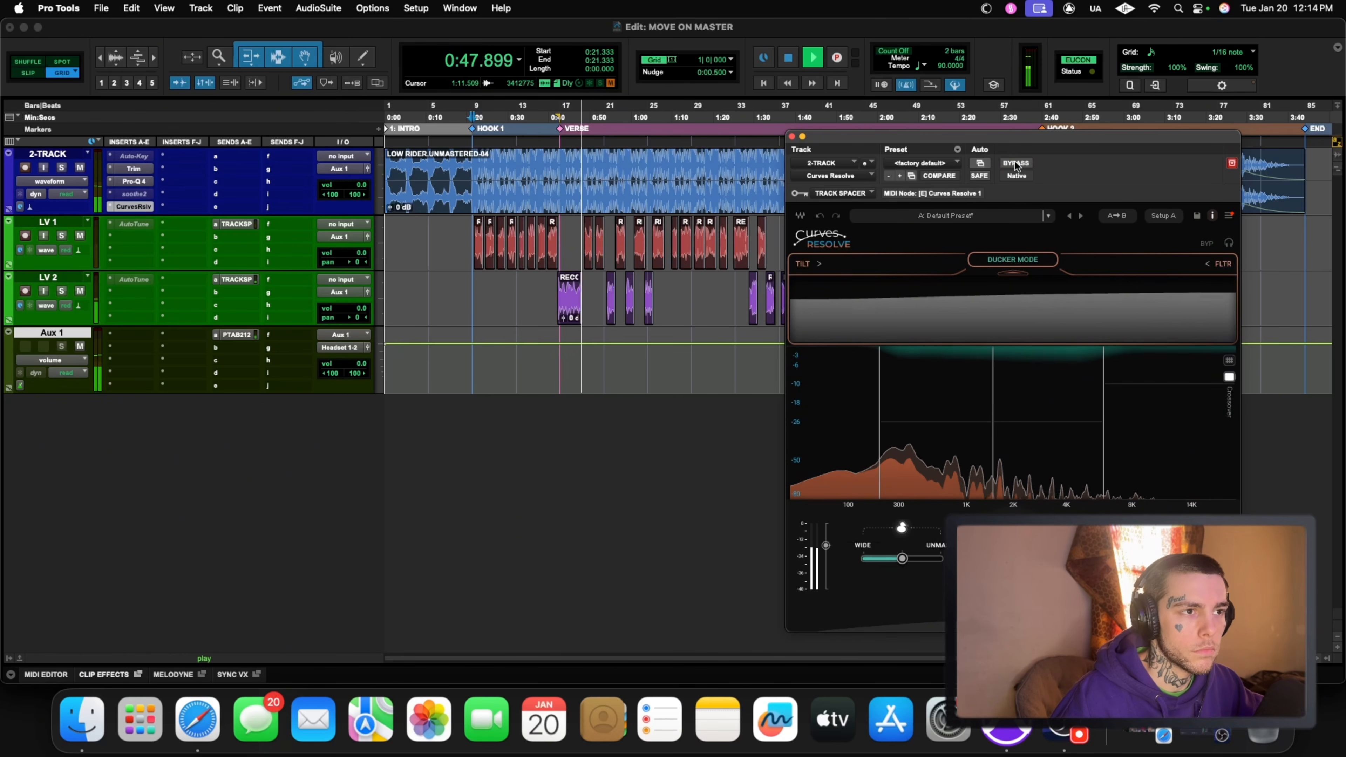
key(space)
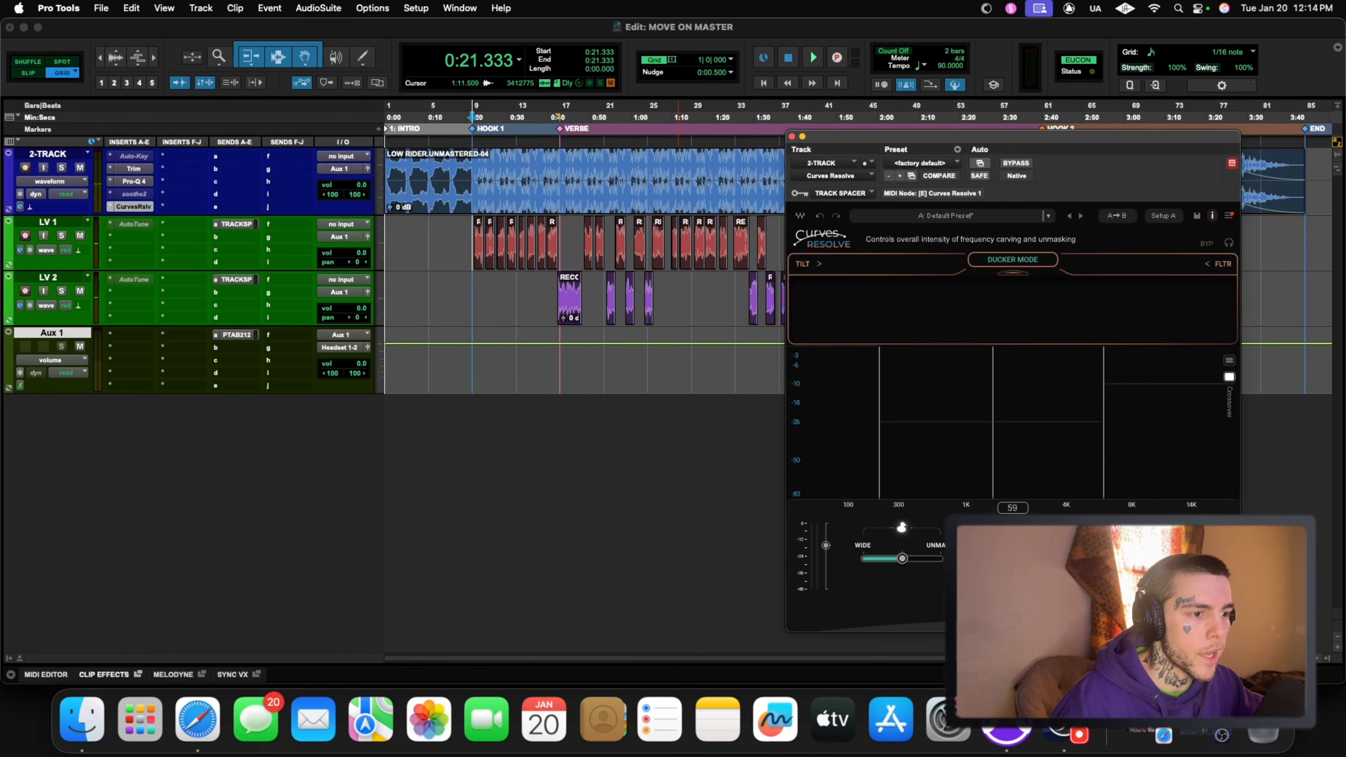
Step: Close and deactivate Curves Resolve on the 2-TRACK, and reactivate and open soothe2
click(792, 137)
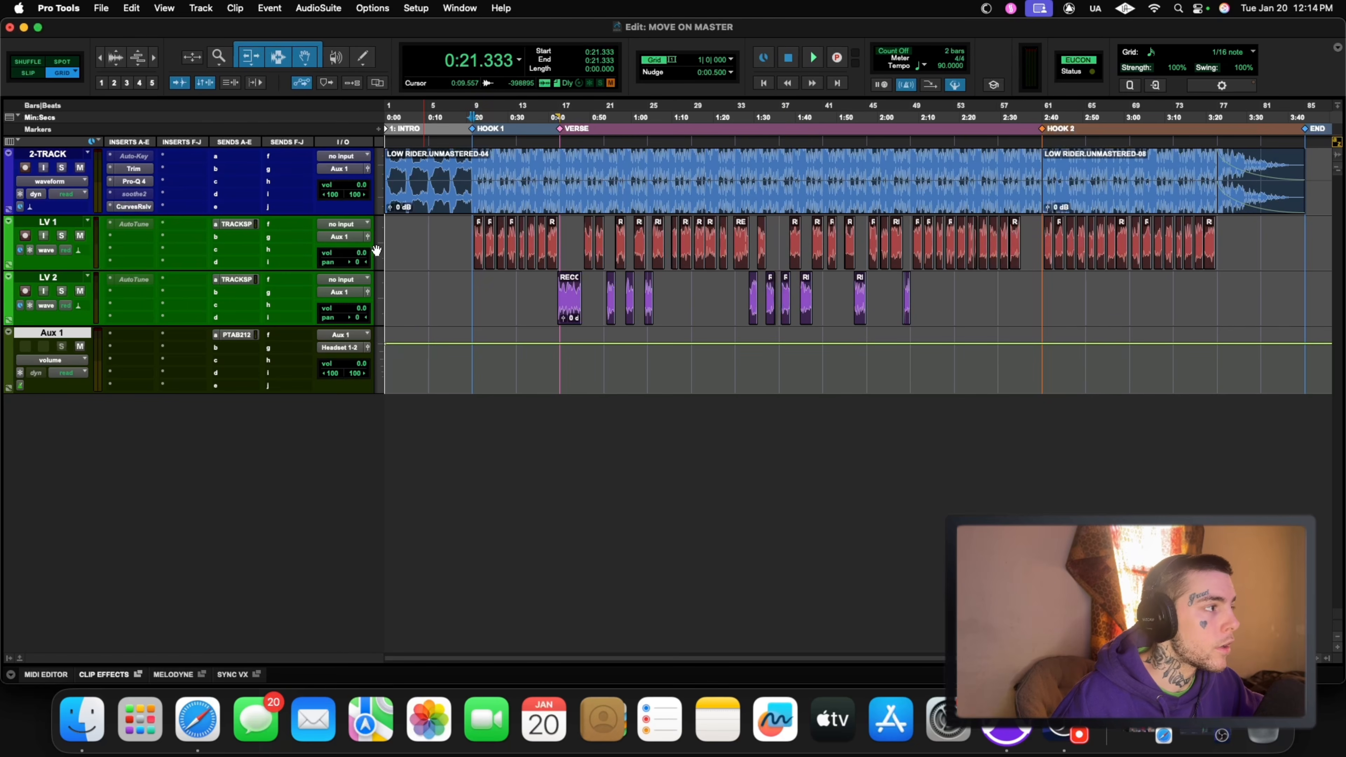
right_click(136, 209)
click(163, 224)
right_click(126, 193)
click(159, 210)
click(134, 194)
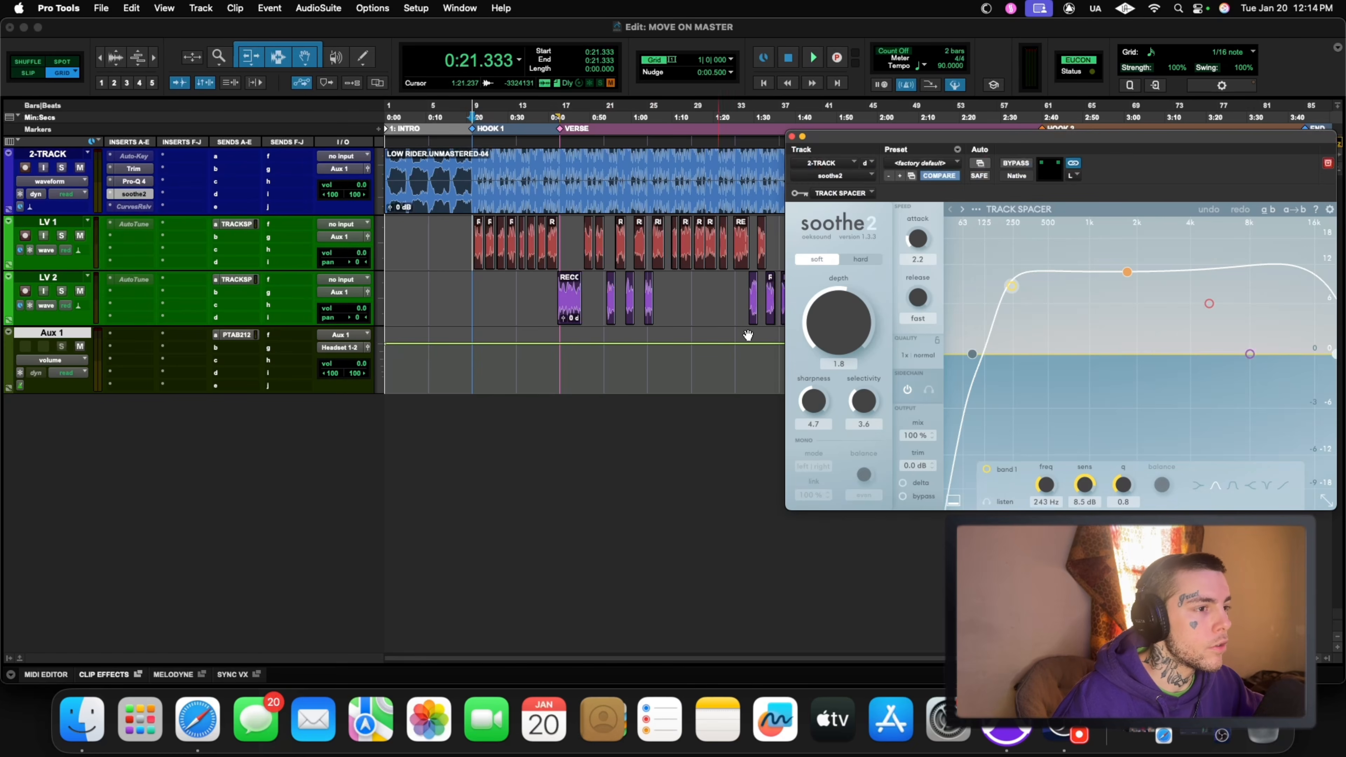
Step: Play Hook 1 while raising soothe2's depth on the 2-TRACK to 18.0, and stop playback
key(space)
drag(844, 324, 848, 310)
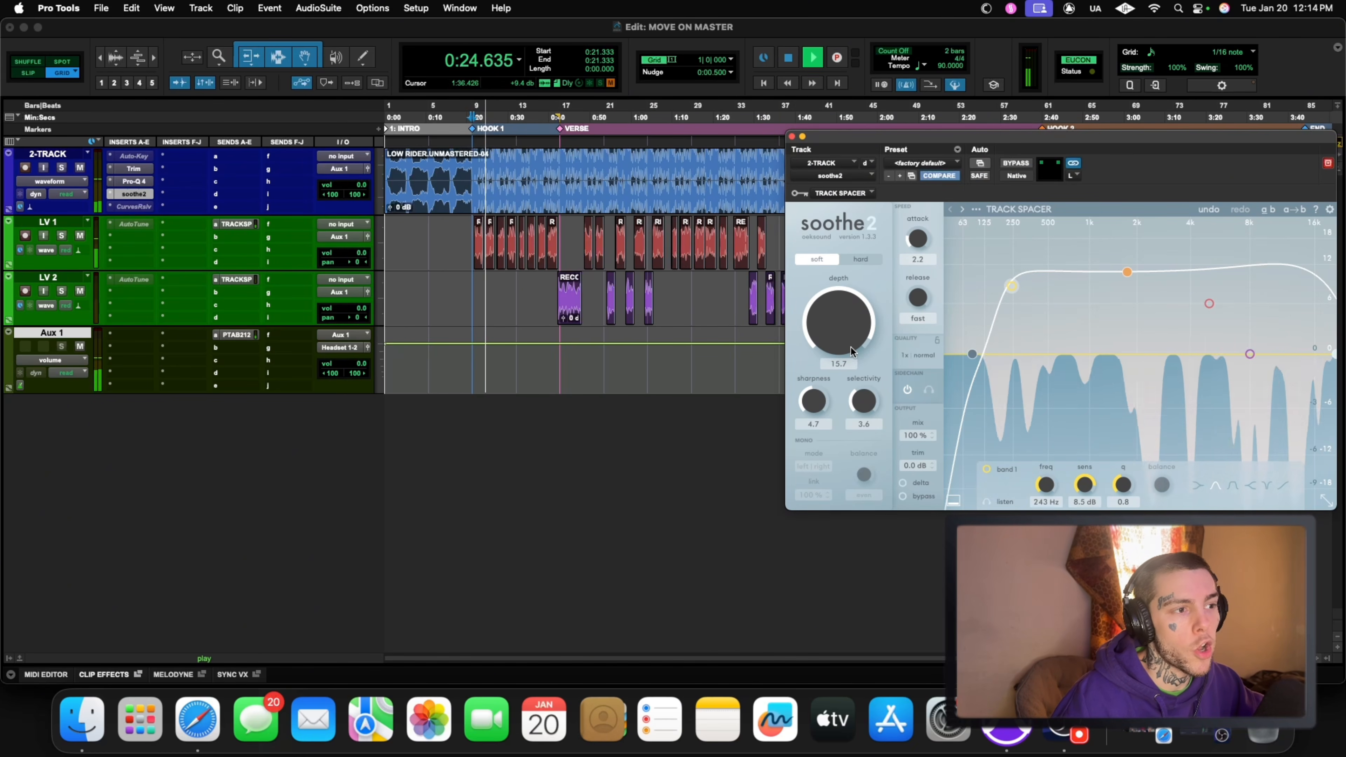
drag(860, 354, 844, 308)
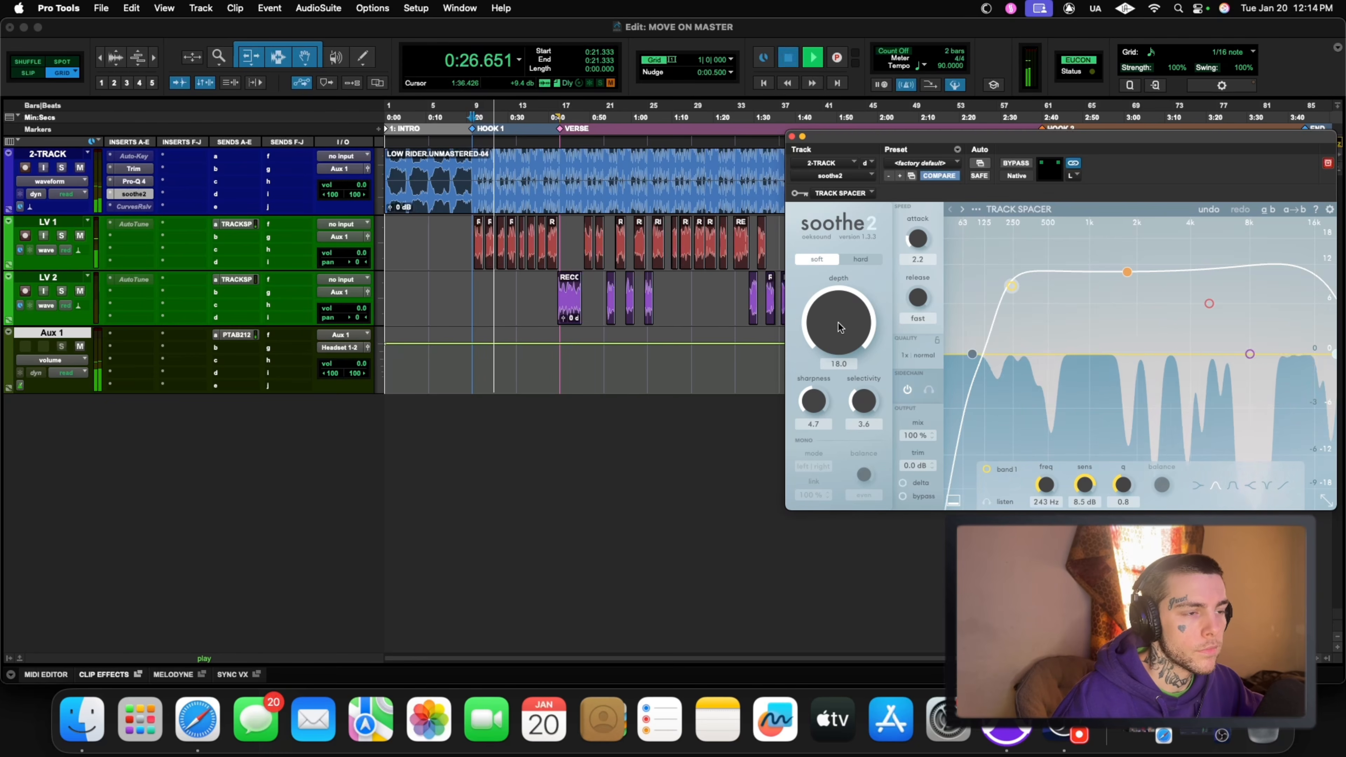
key(space)
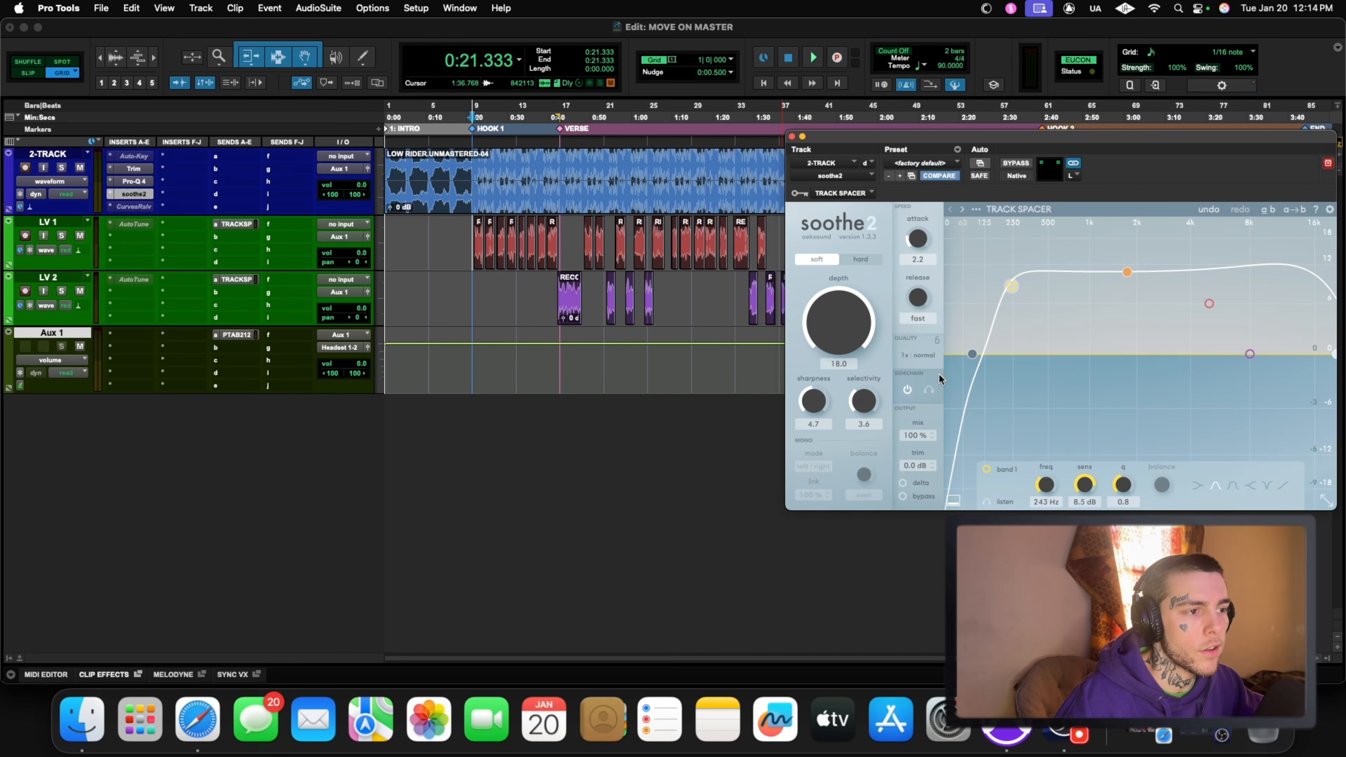
Step: Play Hook 1 again and audition soothe2's delta signal, switching delta monitoring on and back off
key(space)
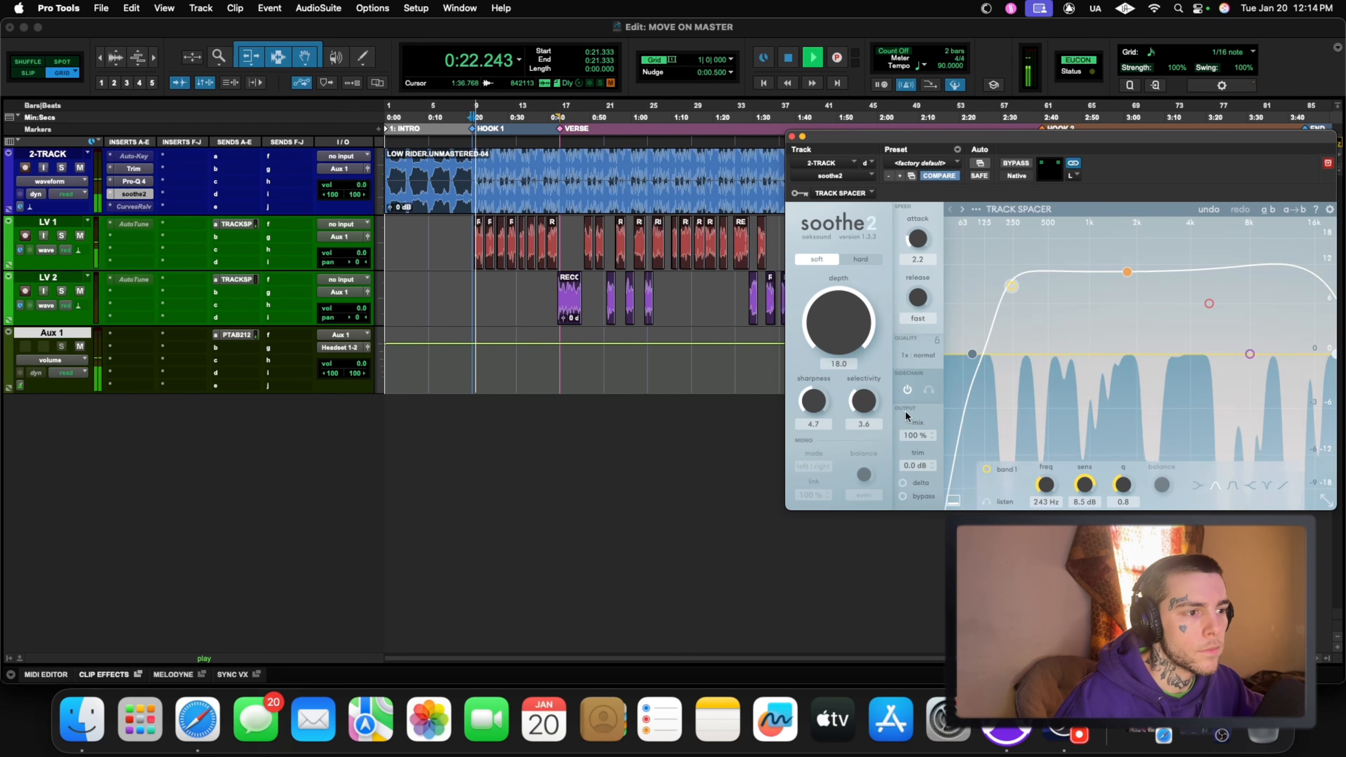
click(902, 483)
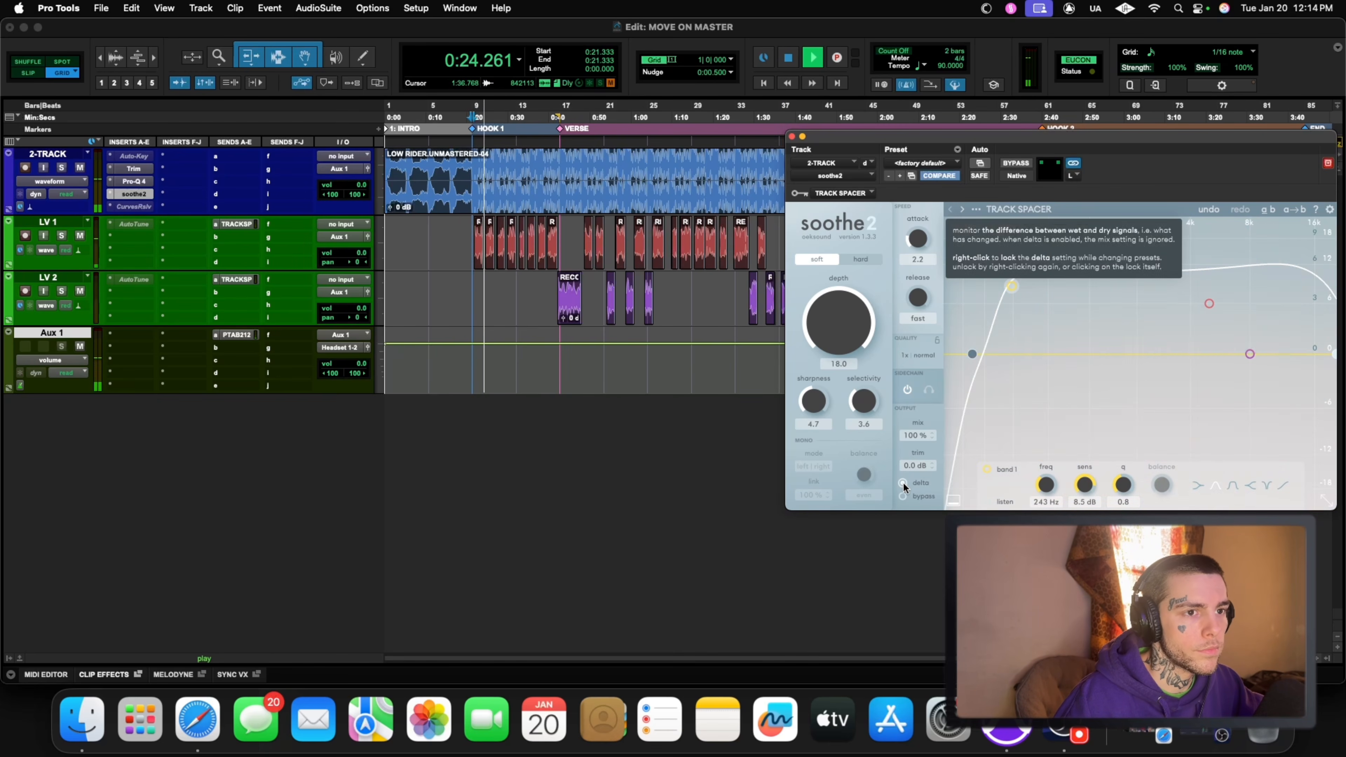
click(903, 485)
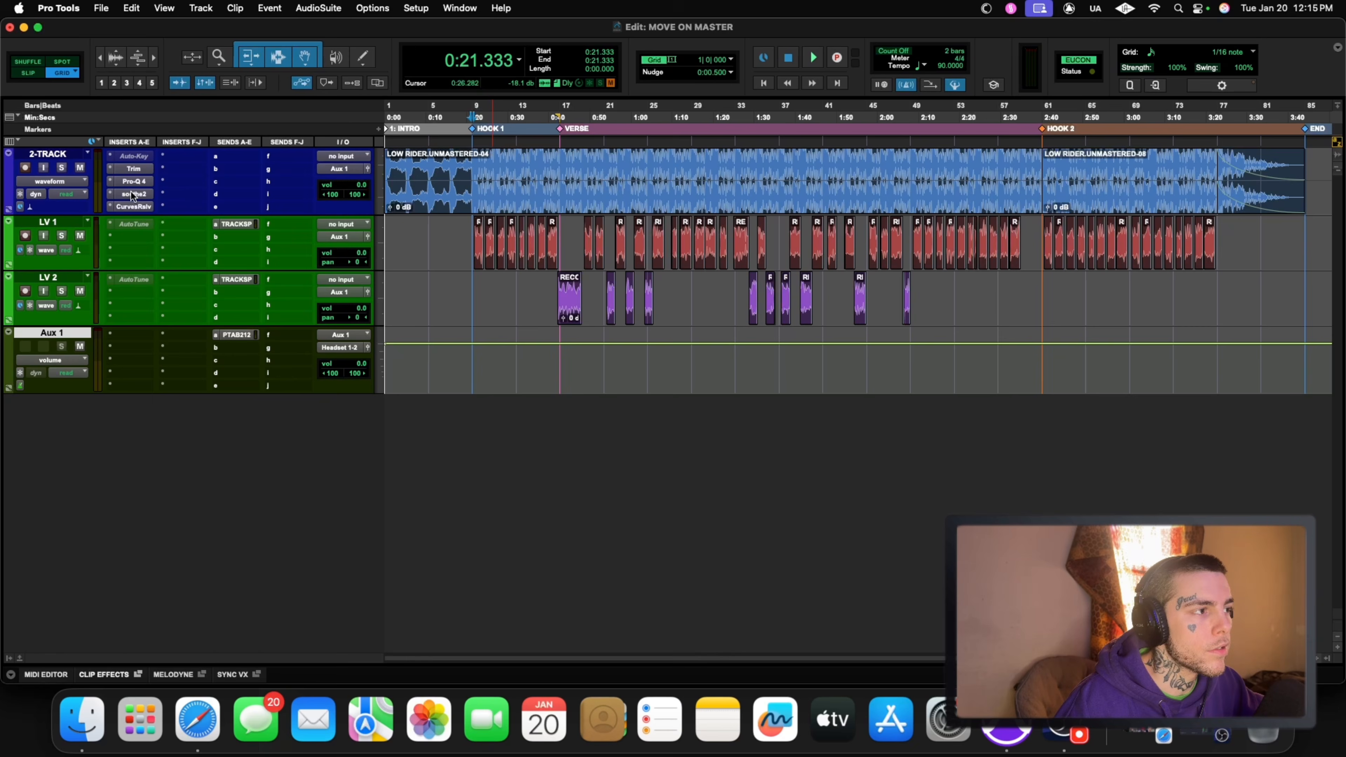
Step: Compare soothe2 and Curves Resolve through Hook 1, with only one active at a time on the 2-TRACK, briefly viewing Curves Resolve
ctrl+super+click(139, 206)
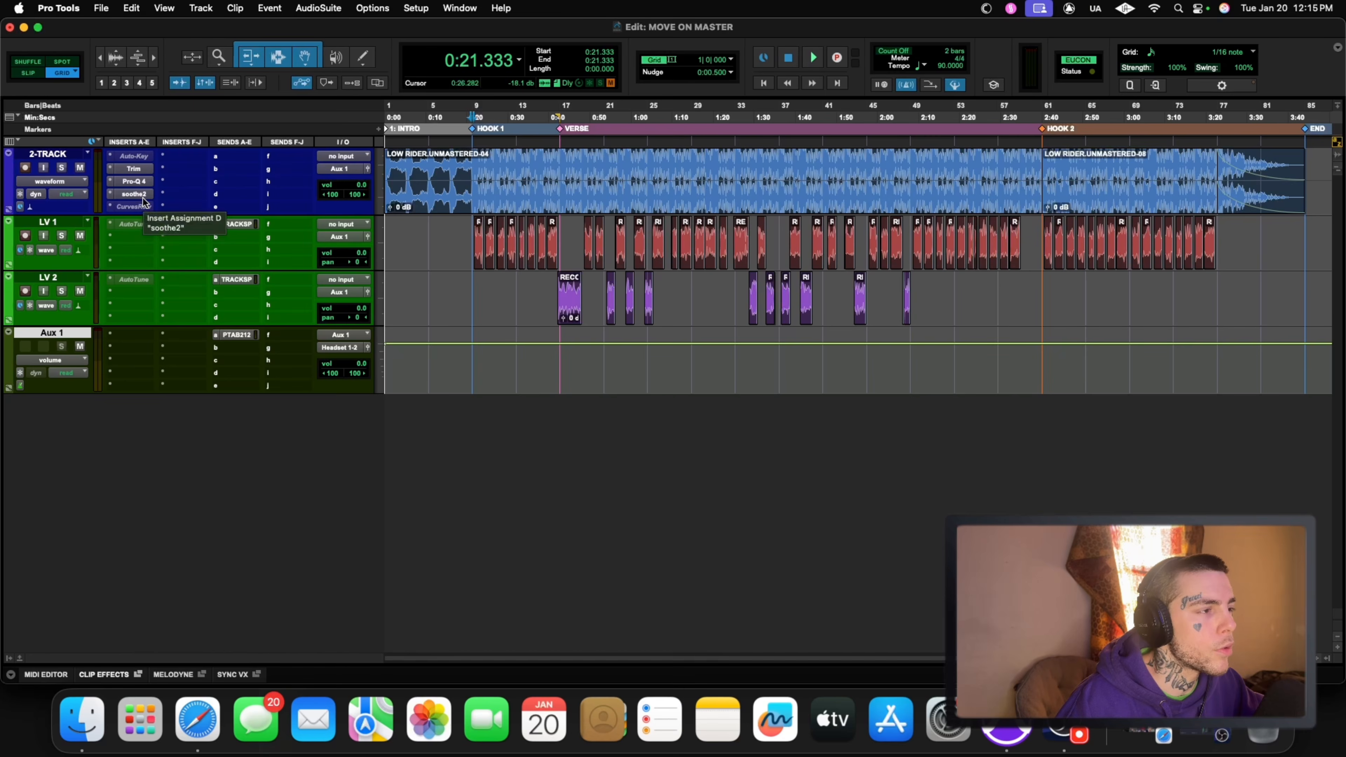
key(space)
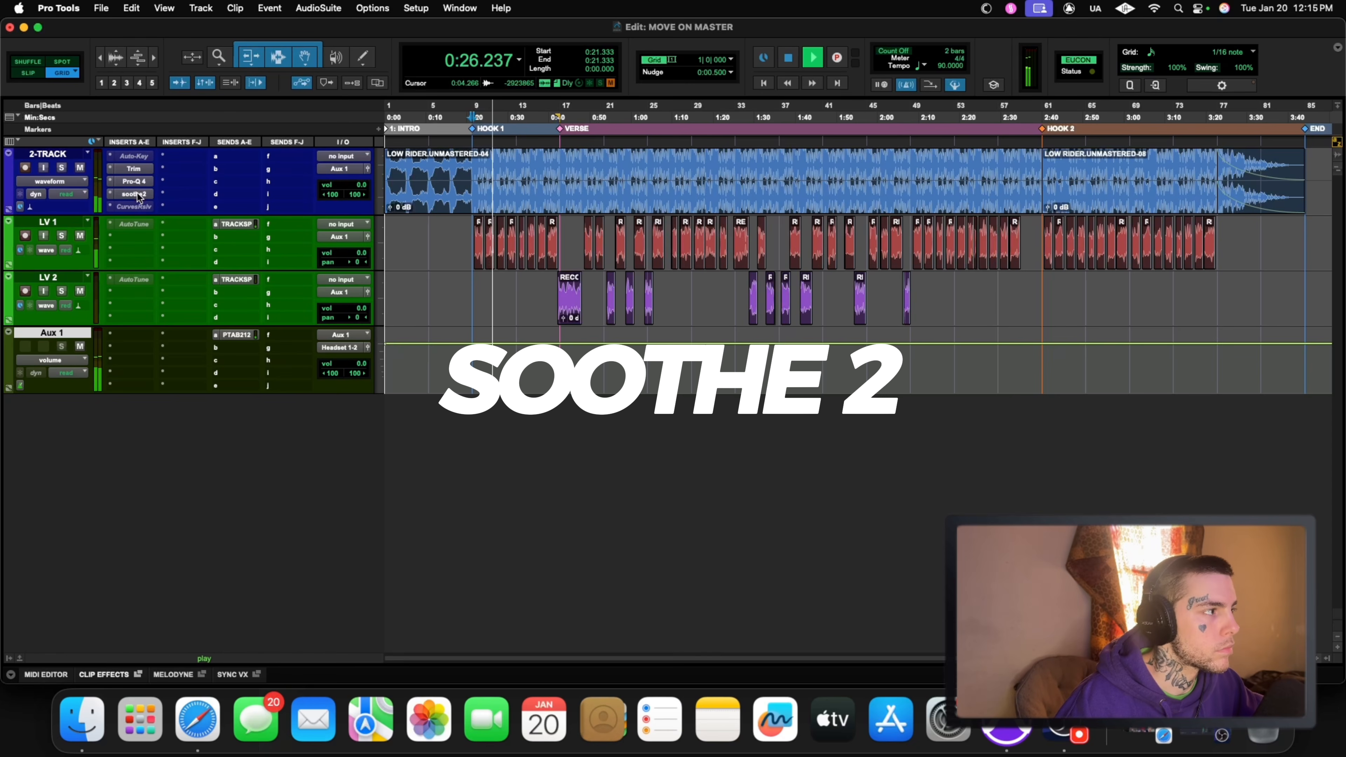
key(space)
key(space)
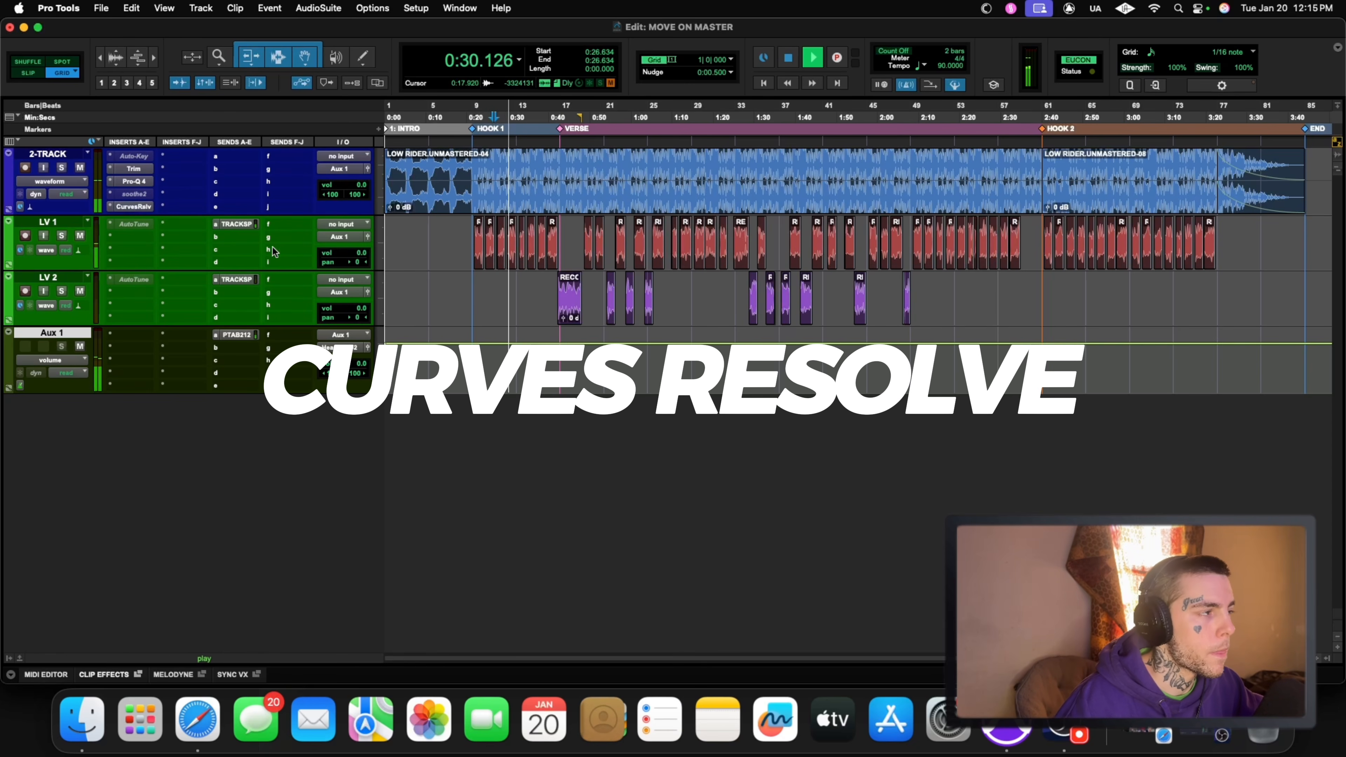
click(133, 206)
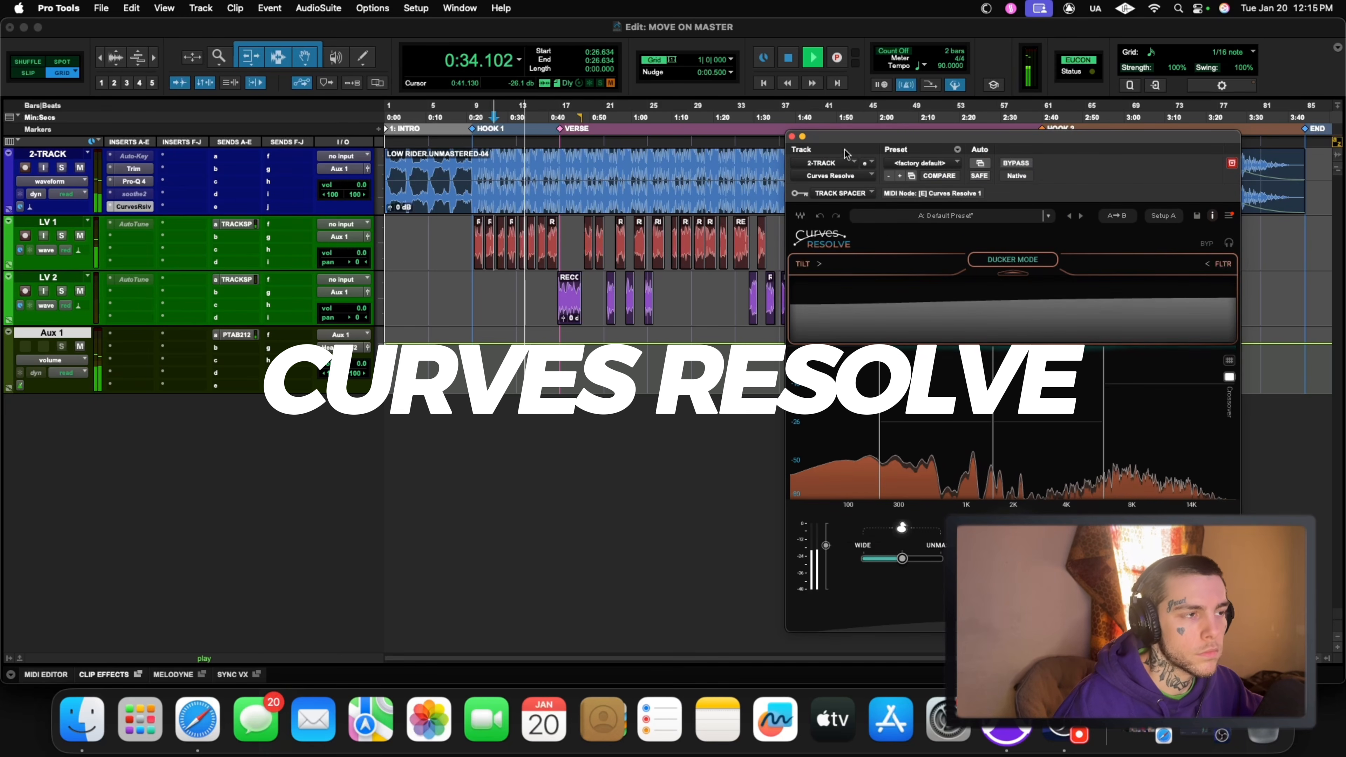
click(792, 136)
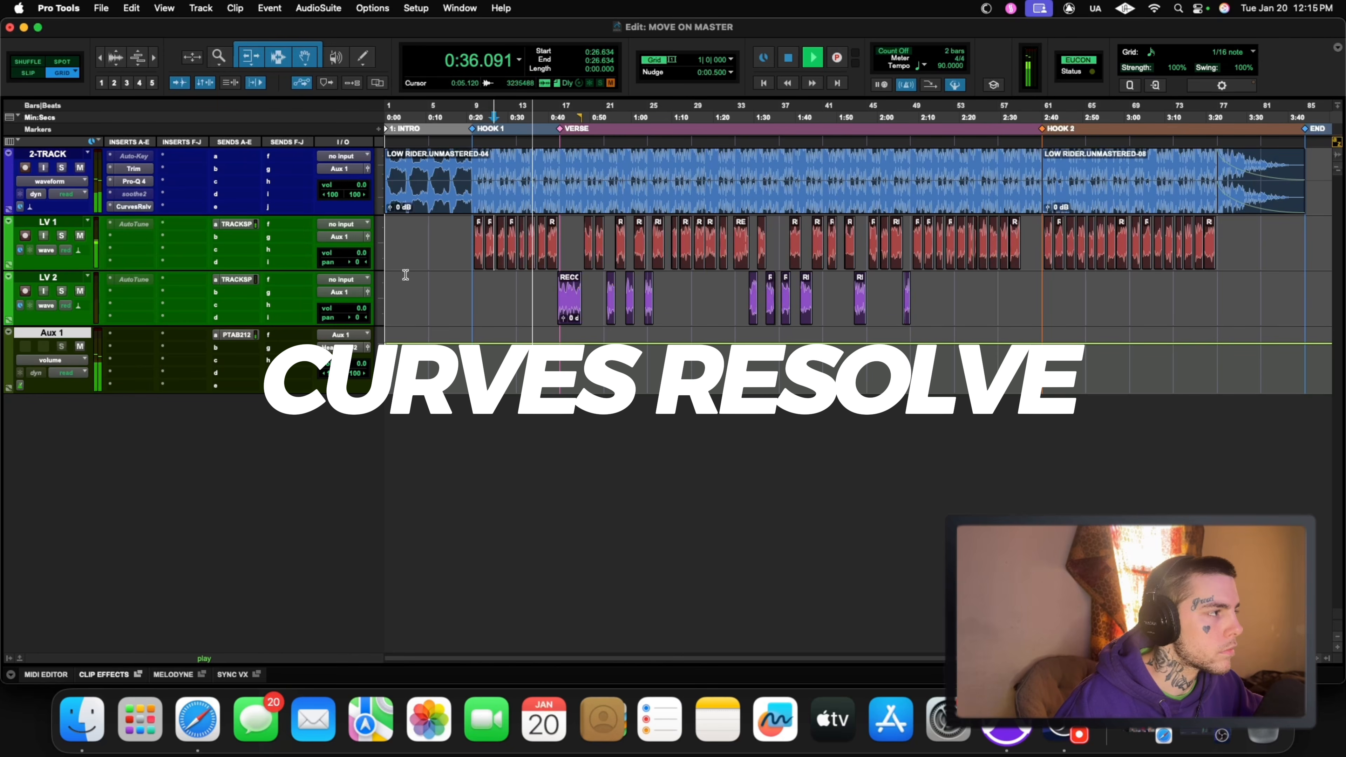
key(space)
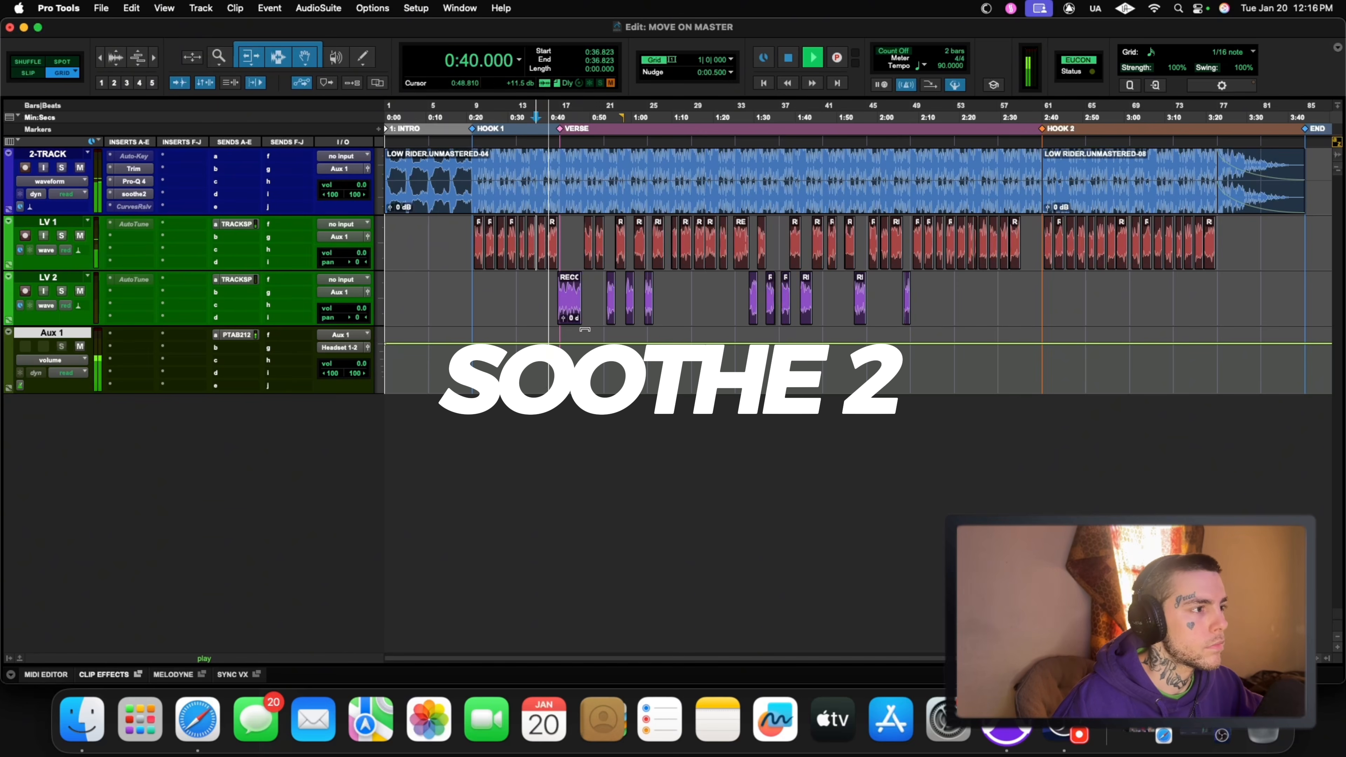
Step: Activate Curves Resolve alongside soothe2, open it clear of the track controls, and play the verse with its intensity at 84
ctrl+super+click(132, 193)
ctrl+super+click(133, 206)
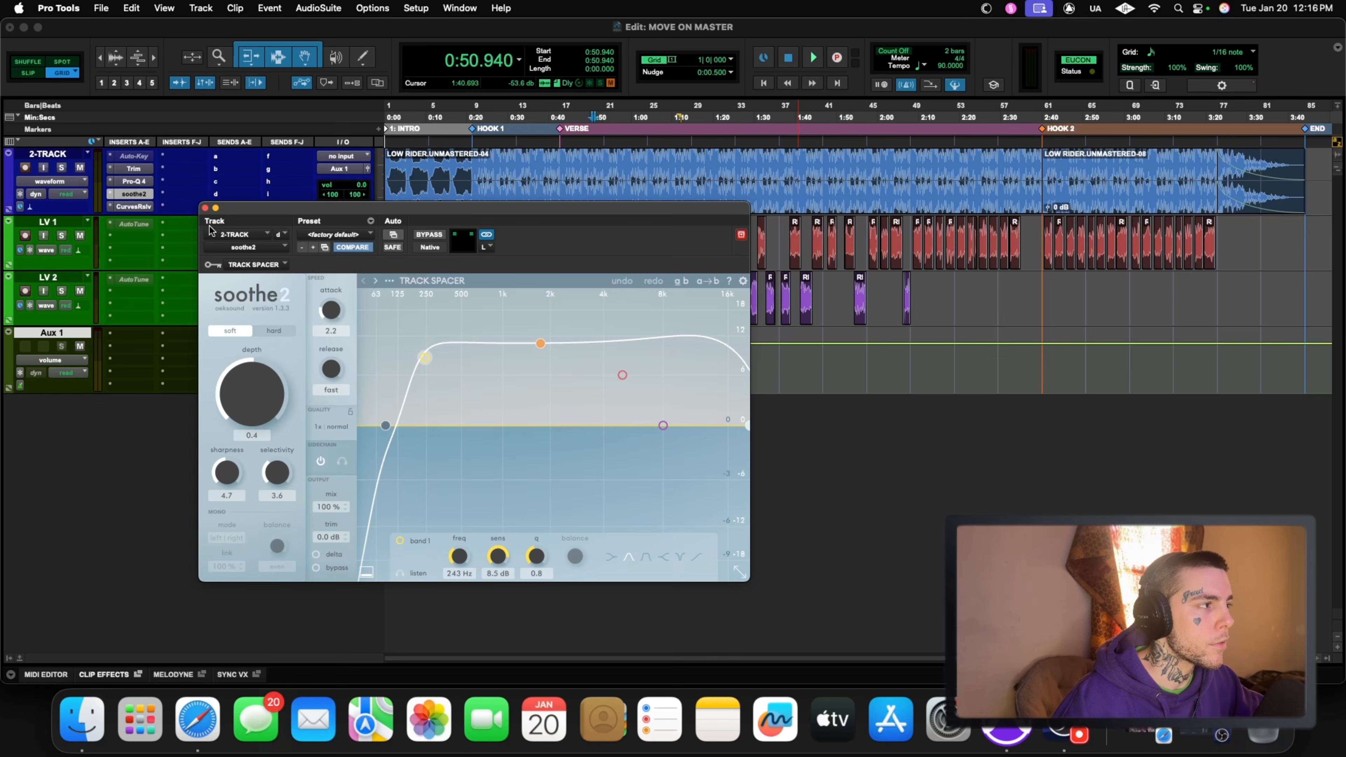
click(127, 208)
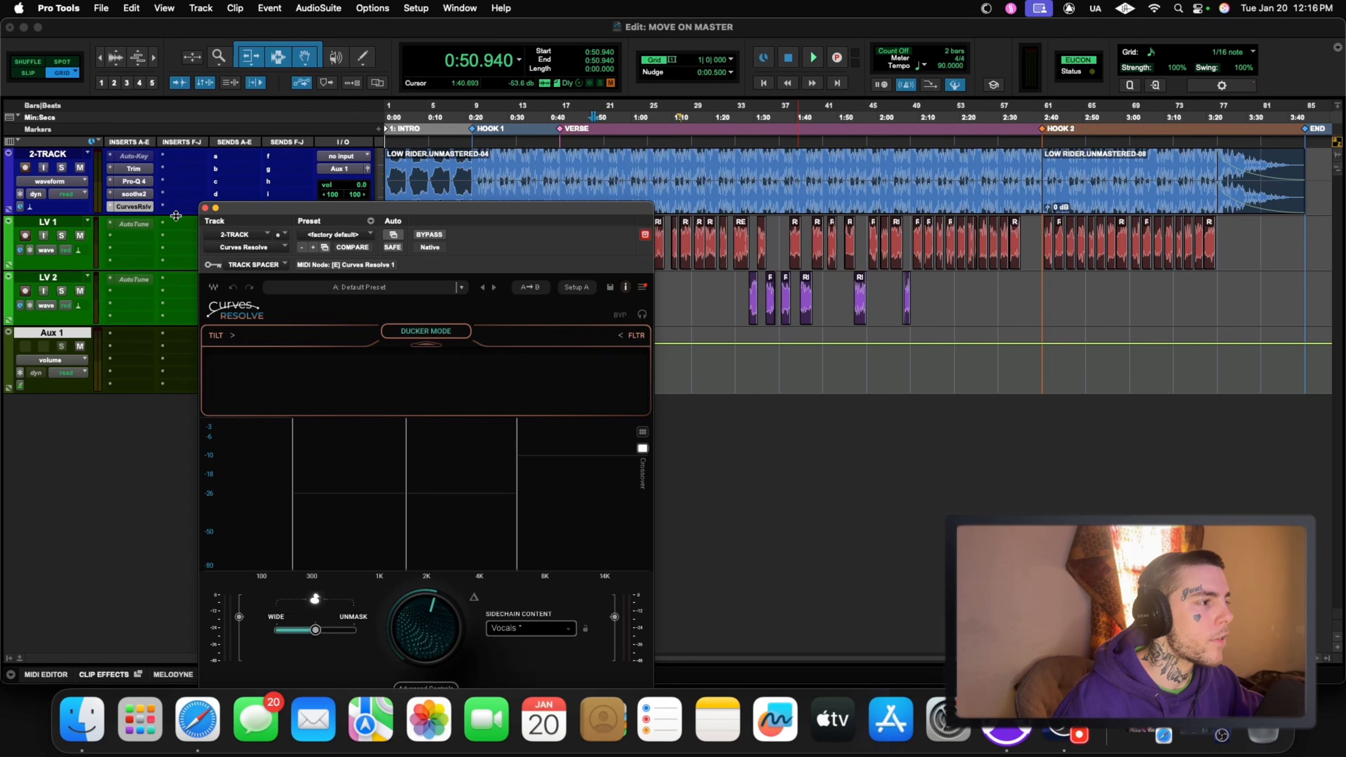
drag(442, 208, 730, 130)
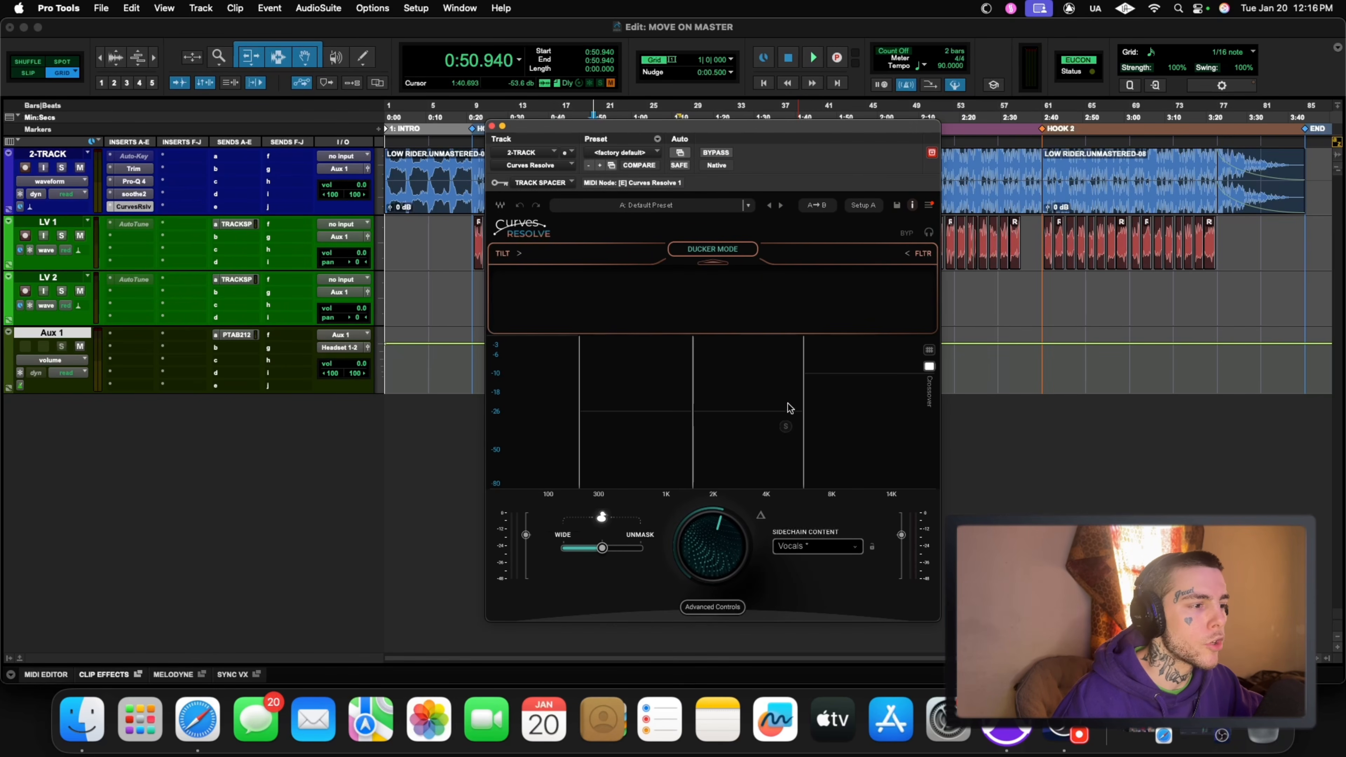
drag(716, 565, 710, 552)
key(space)
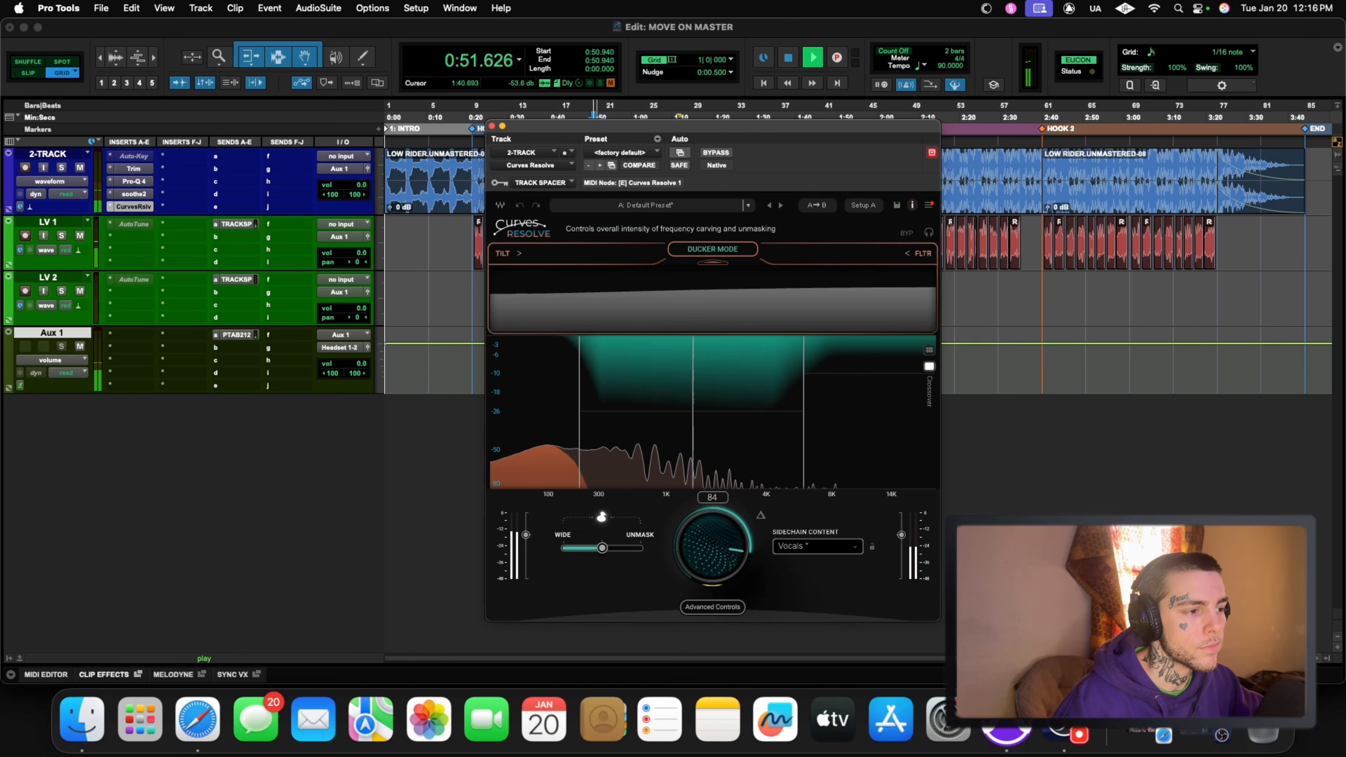
key(space)
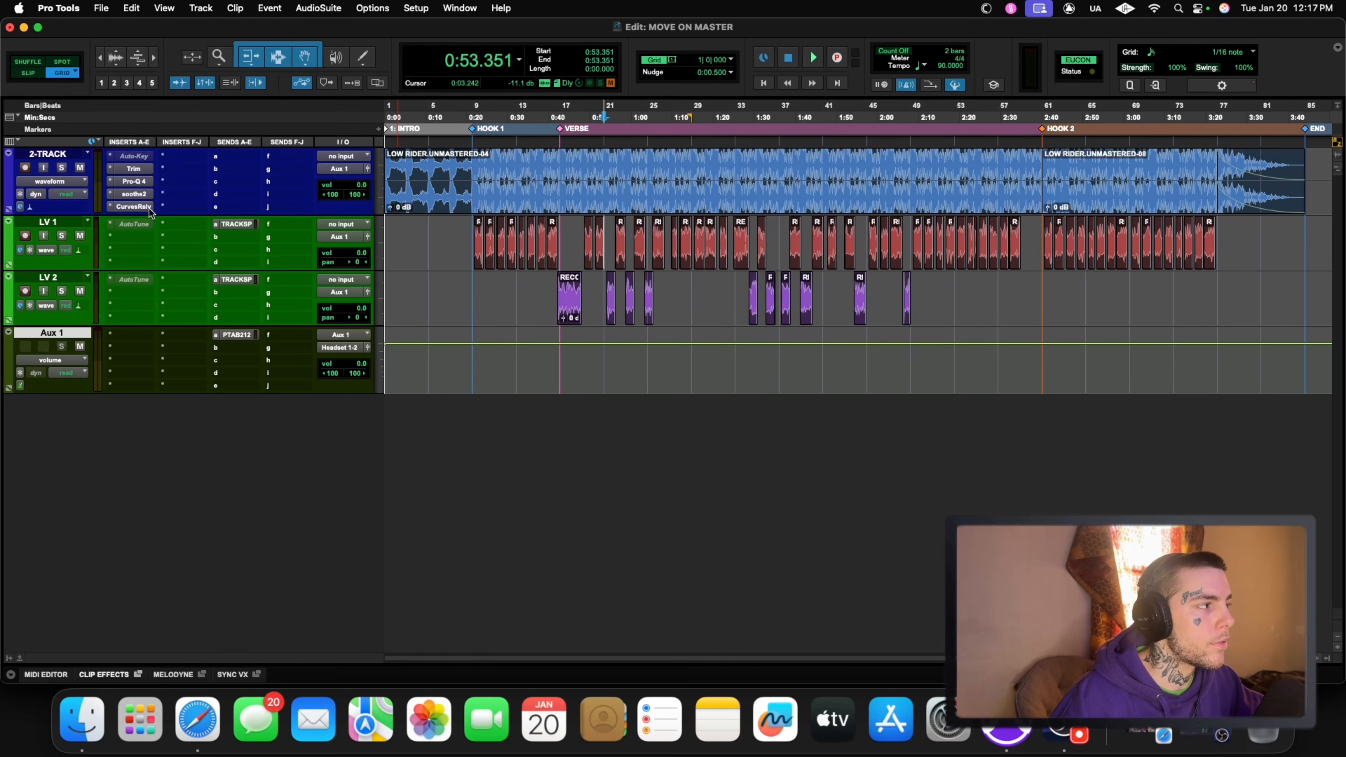
Step: Revisit Curves Resolve, replace it with the soothe2 window moved below the 2-TRACK, and toggle delta monitoring on and off
click(133, 207)
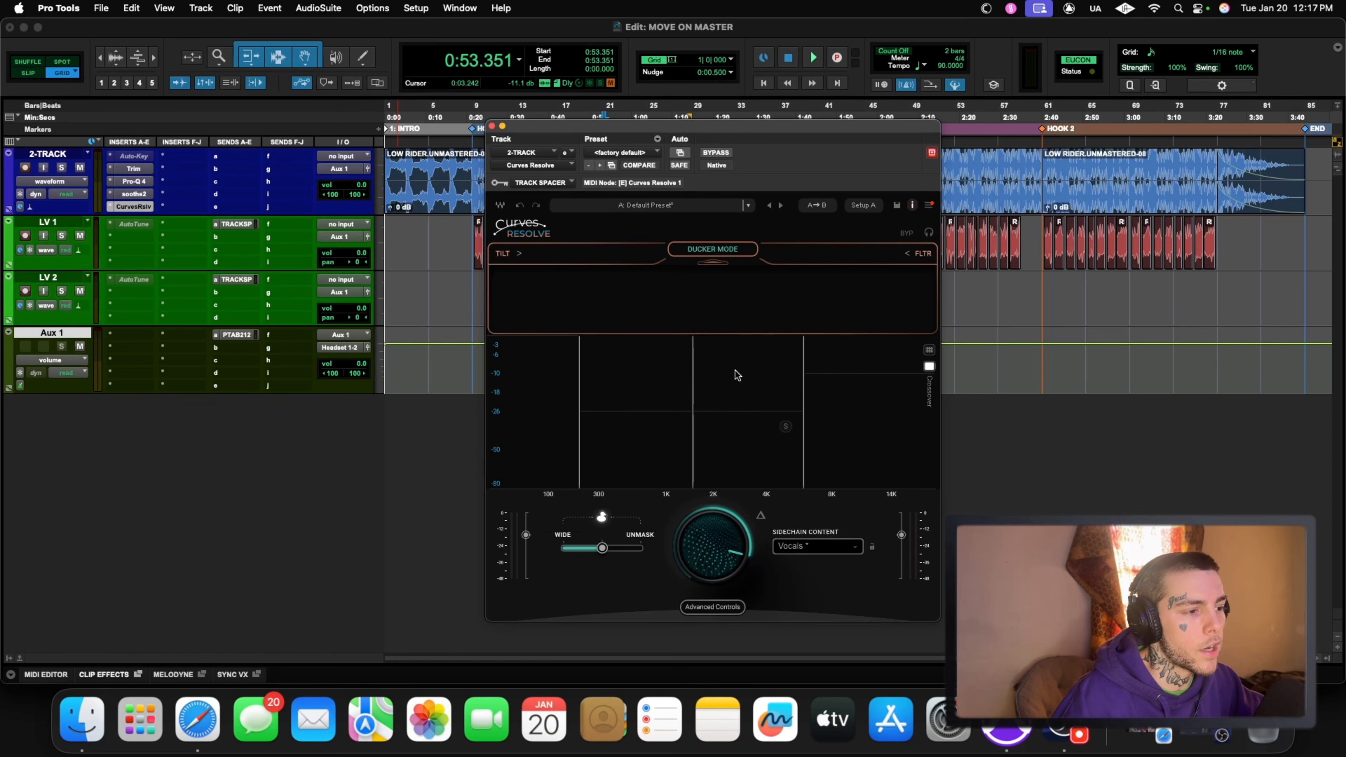
click(492, 127)
click(148, 195)
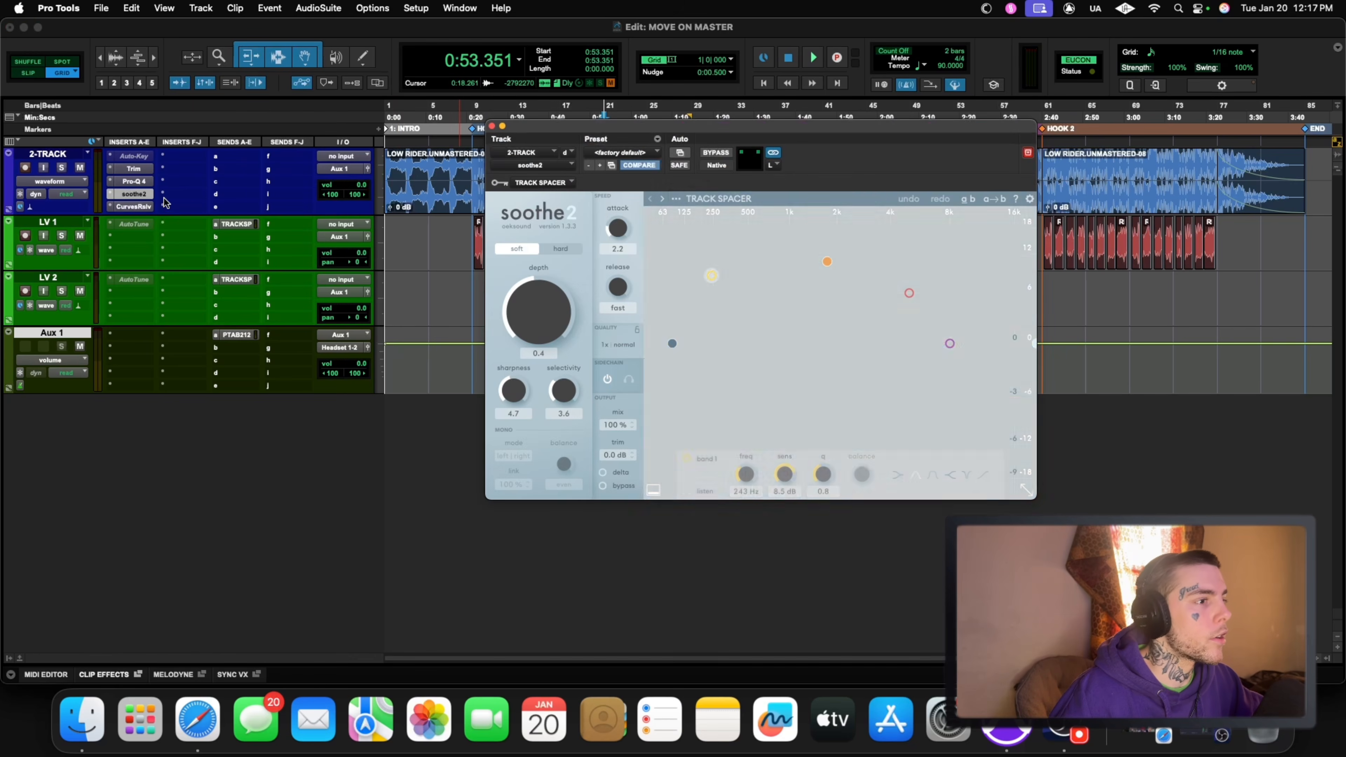
drag(788, 129, 751, 216)
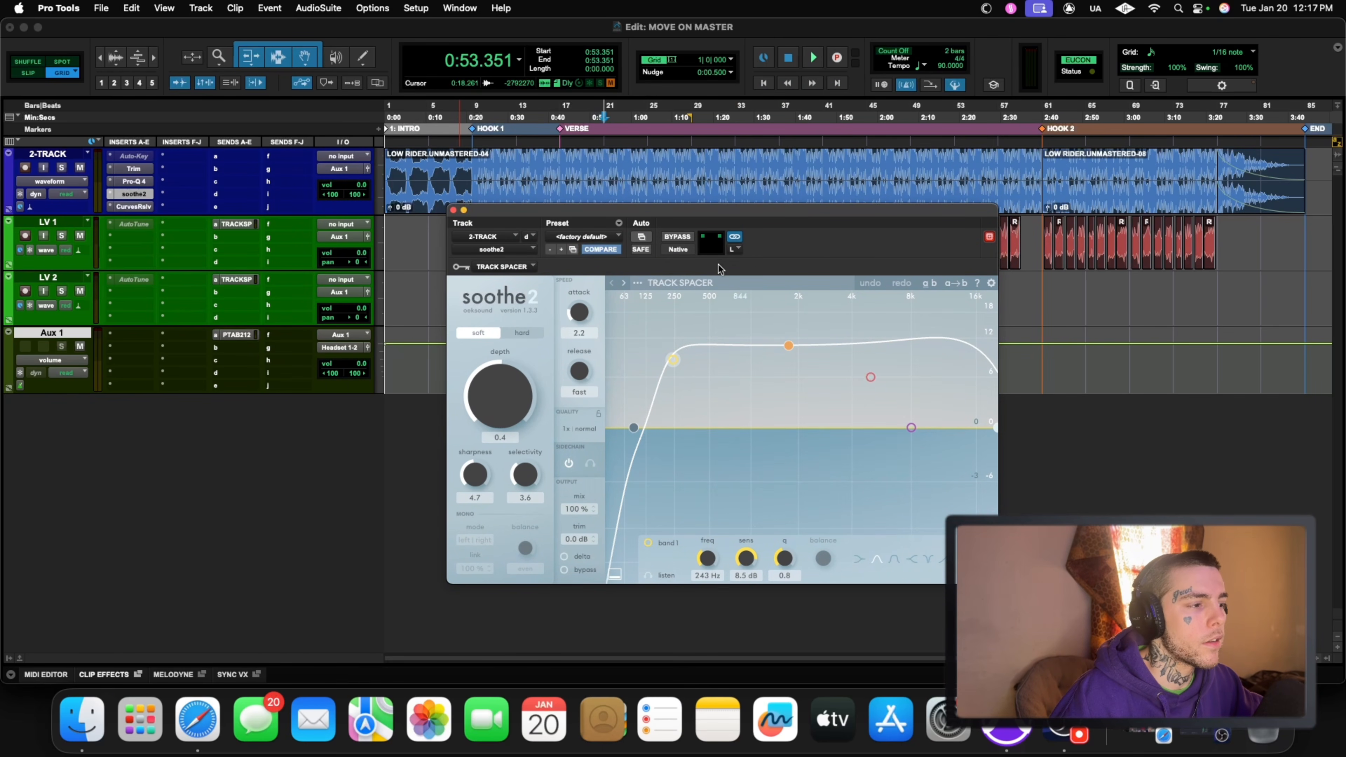
click(565, 556)
click(564, 556)
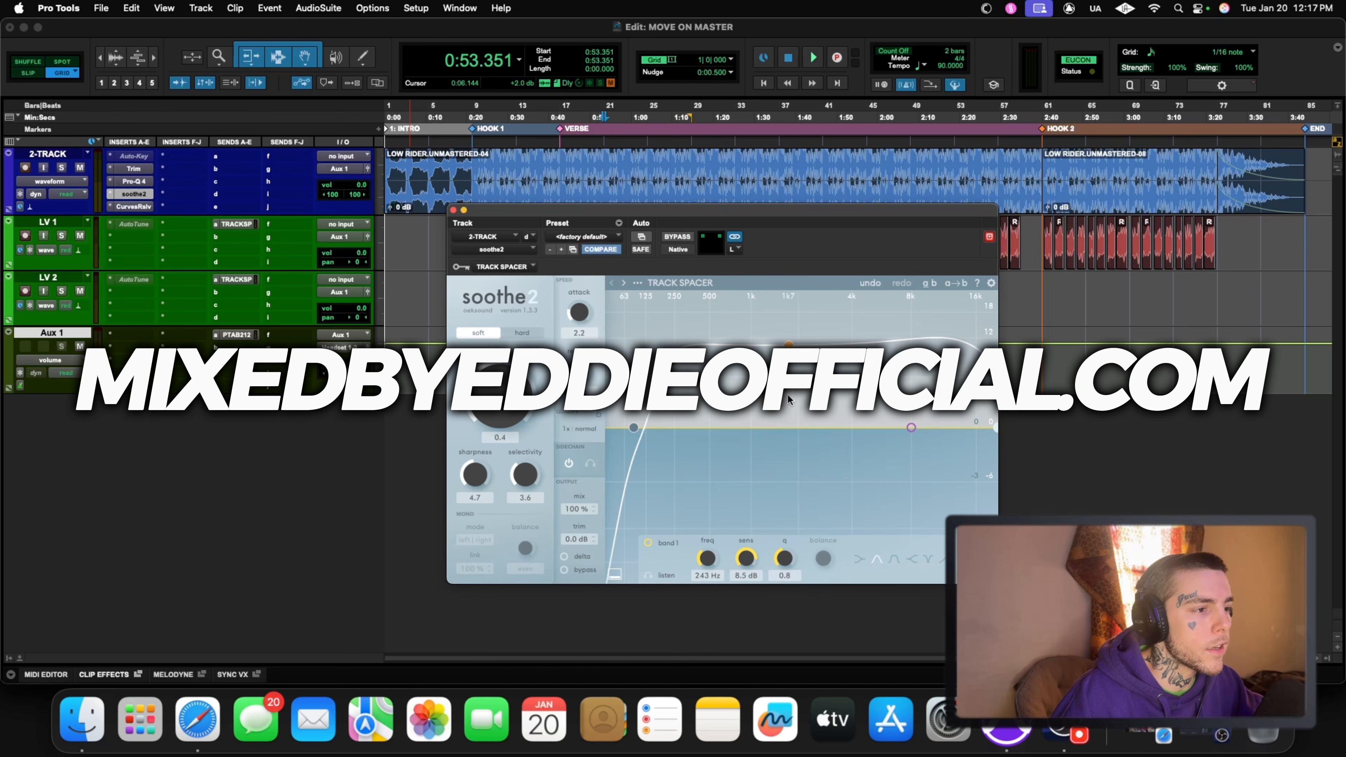
Step: Browse soothe2's user presets in the SOOTHE 2 - MIXEDBYEDDIE folder and close the preset browser without loading one
click(673, 283)
mouse_move(653, 387)
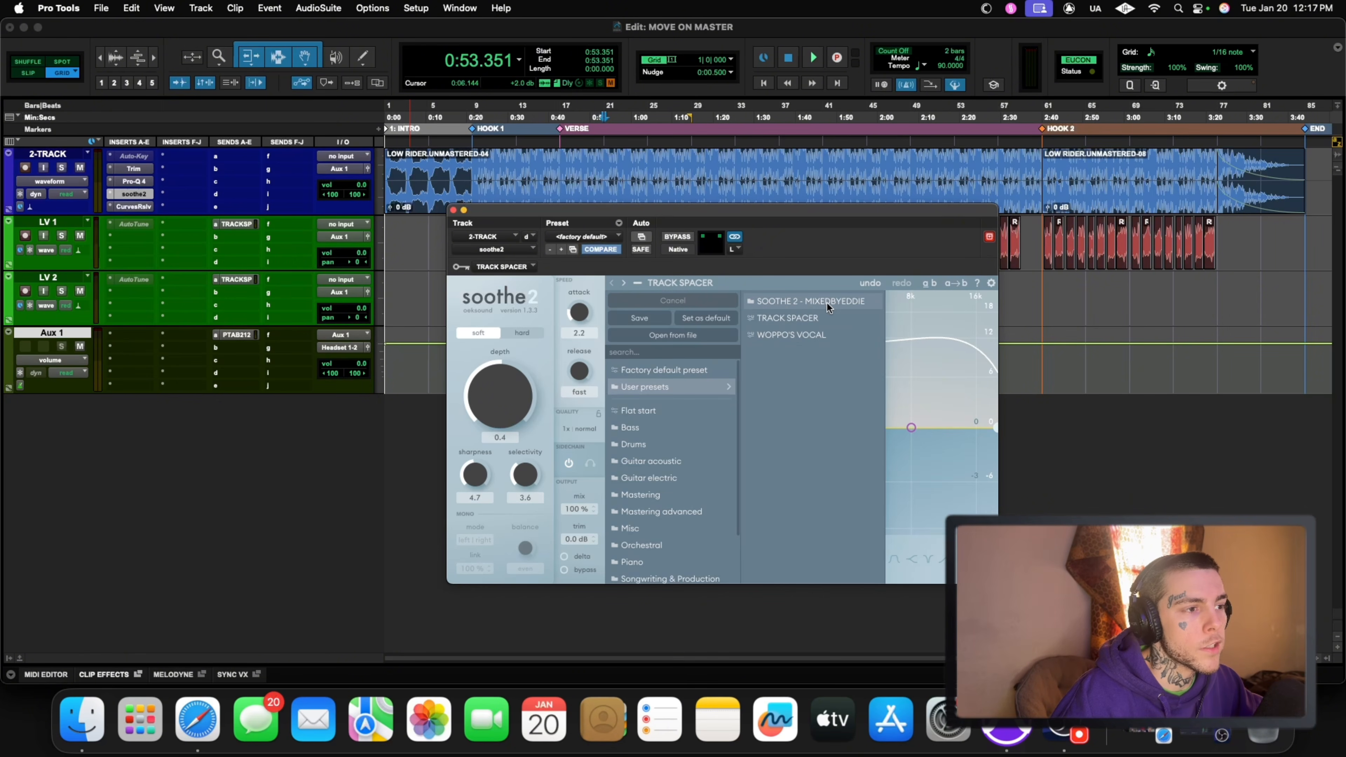
mouse_move(826, 302)
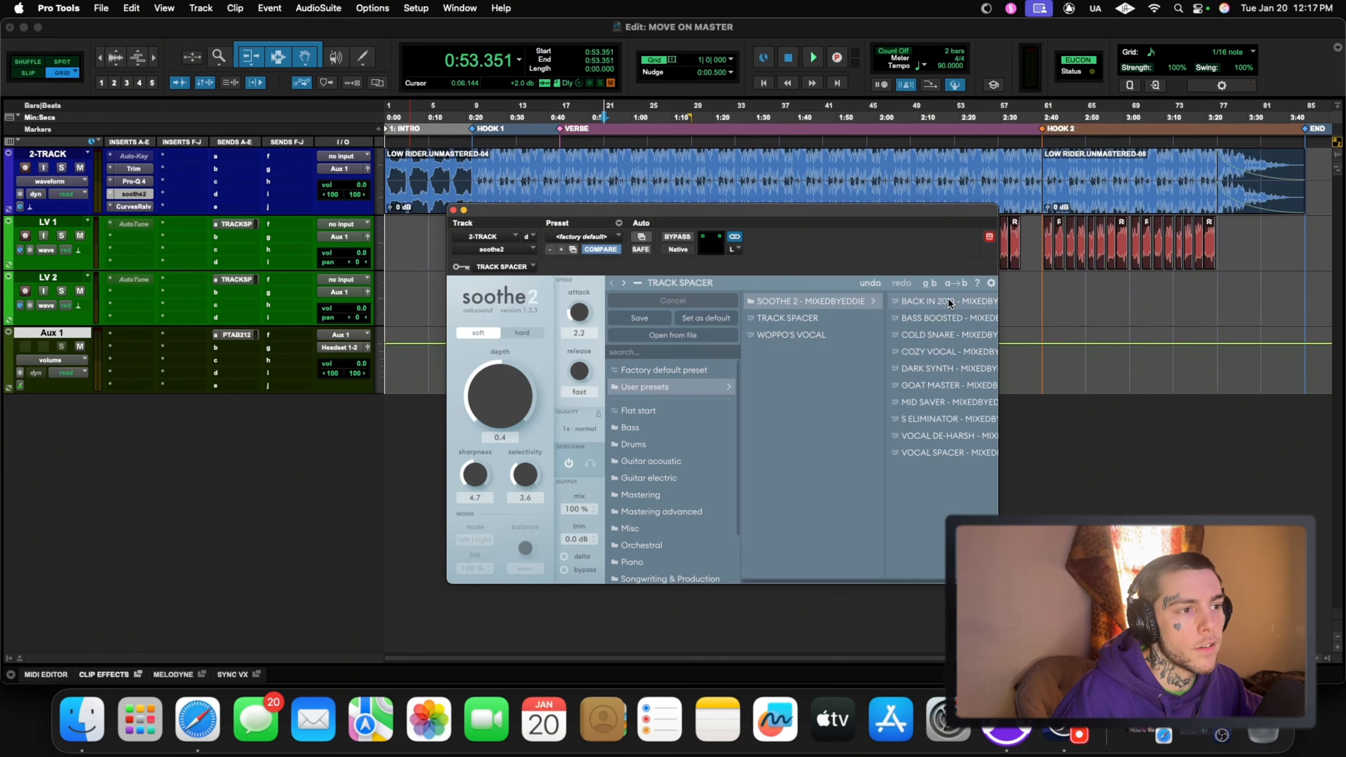
click(669, 283)
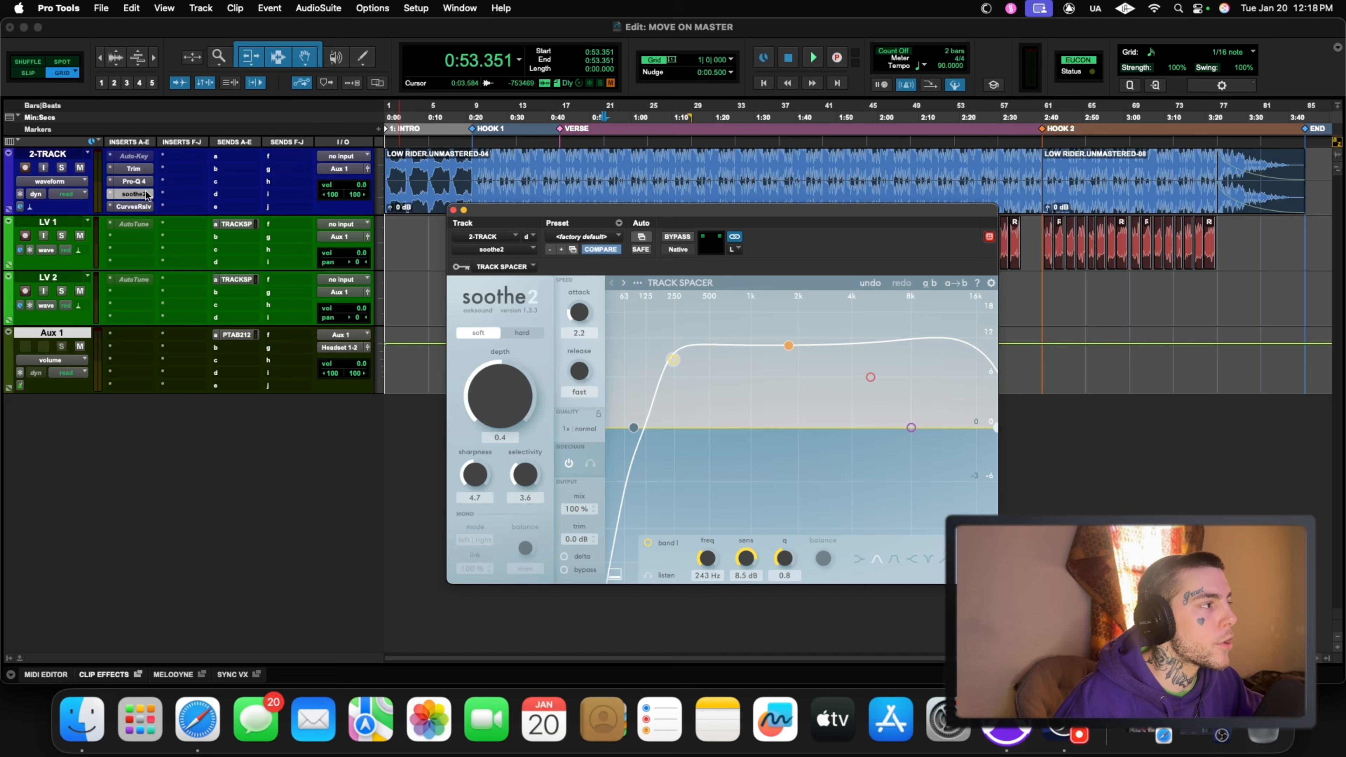
Step: Set soothe2's sidechain key input on the 2-TRACK to Bus 12
click(509, 267)
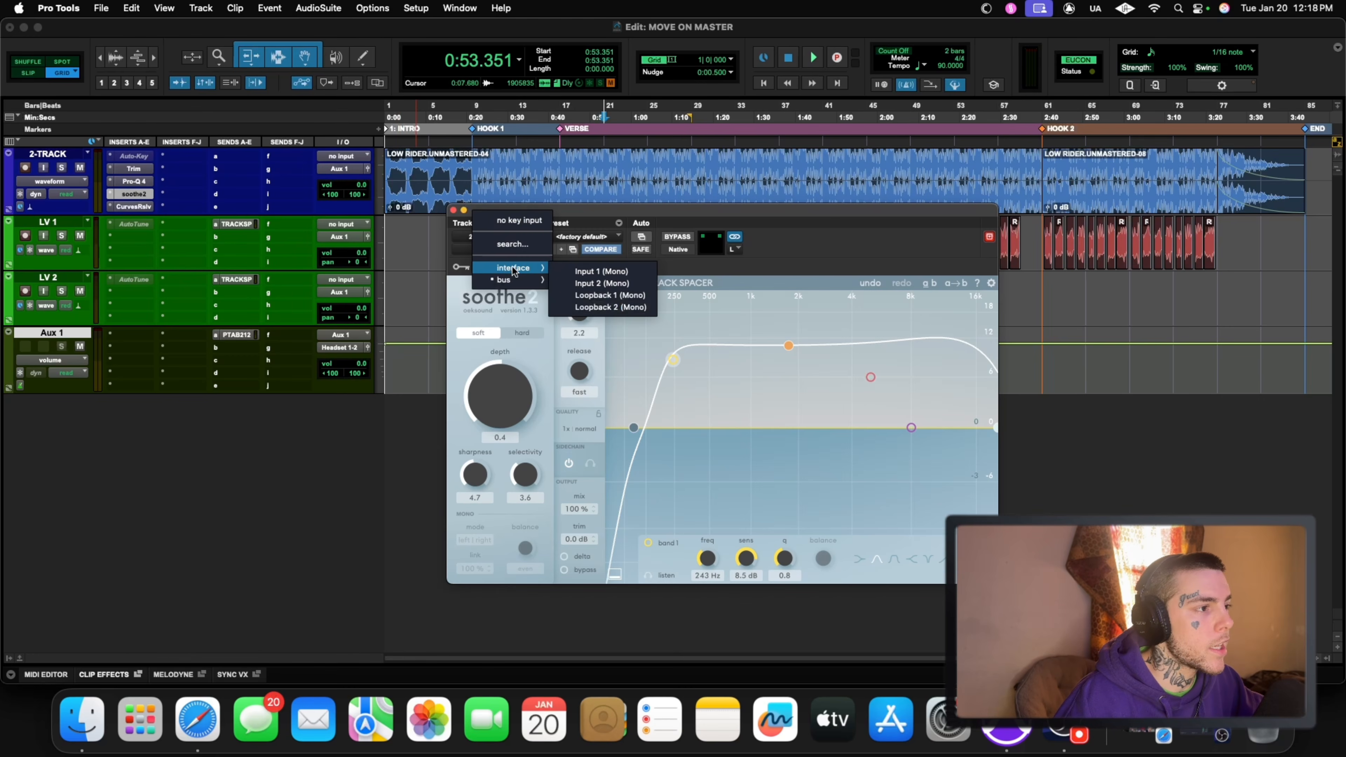
mouse_move(509, 280)
click(603, 415)
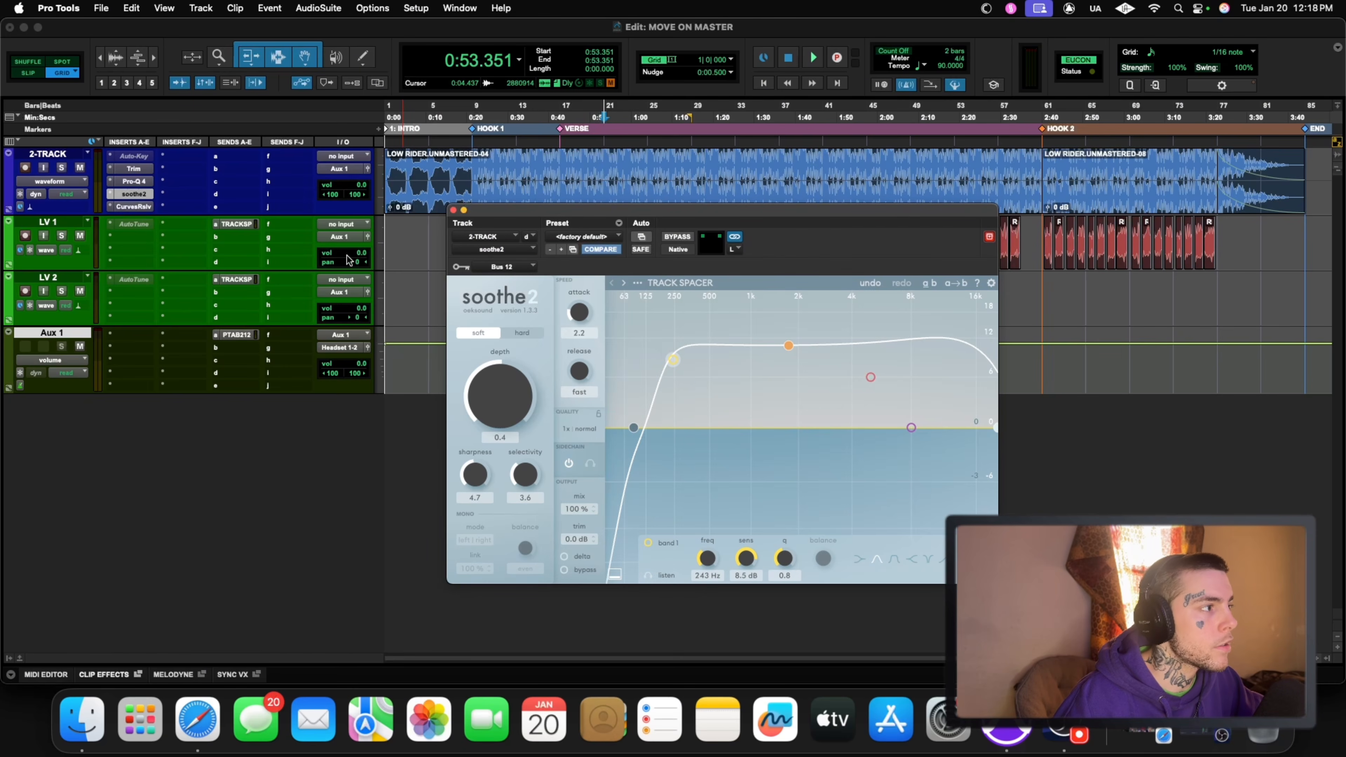
Step: Reassign send A on LV 1 to Bus 11 (Mono) and close its send window
click(217, 228)
mouse_move(252, 237)
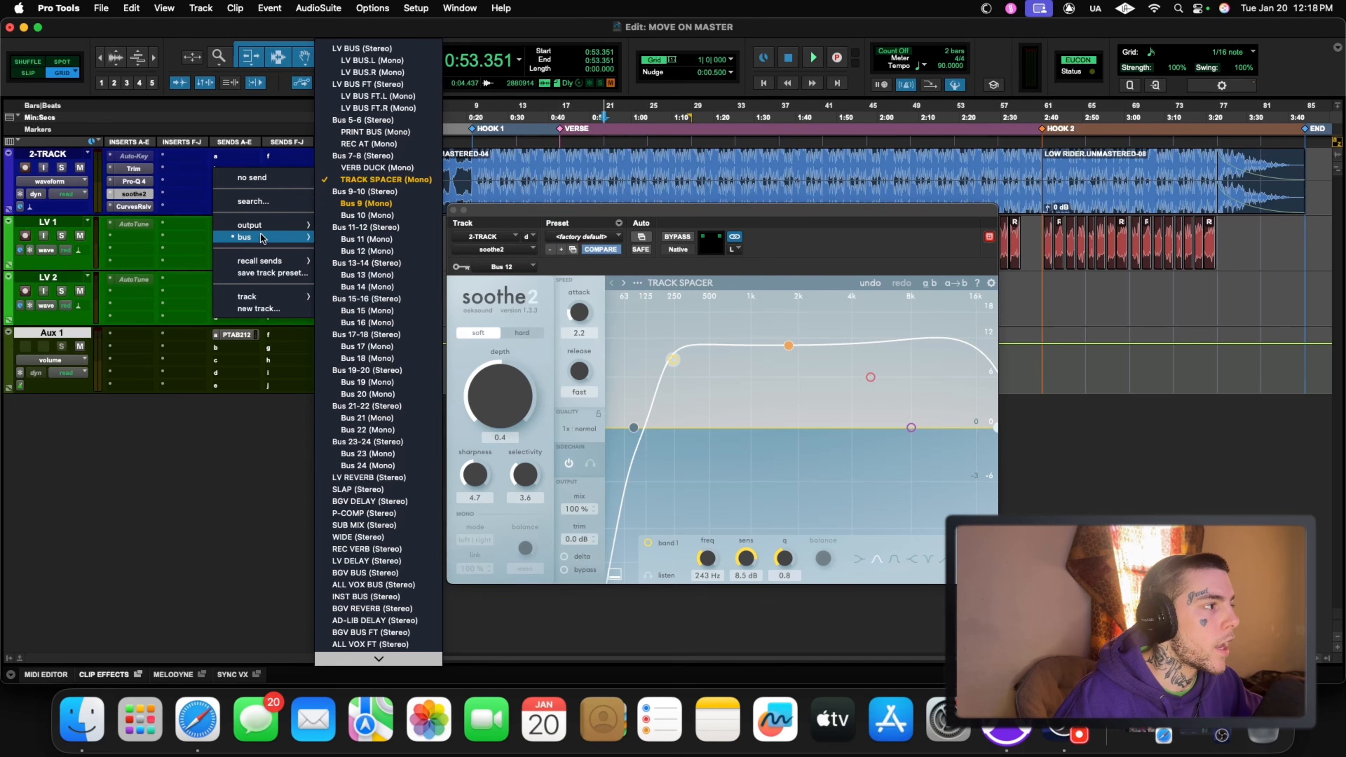
click(371, 239)
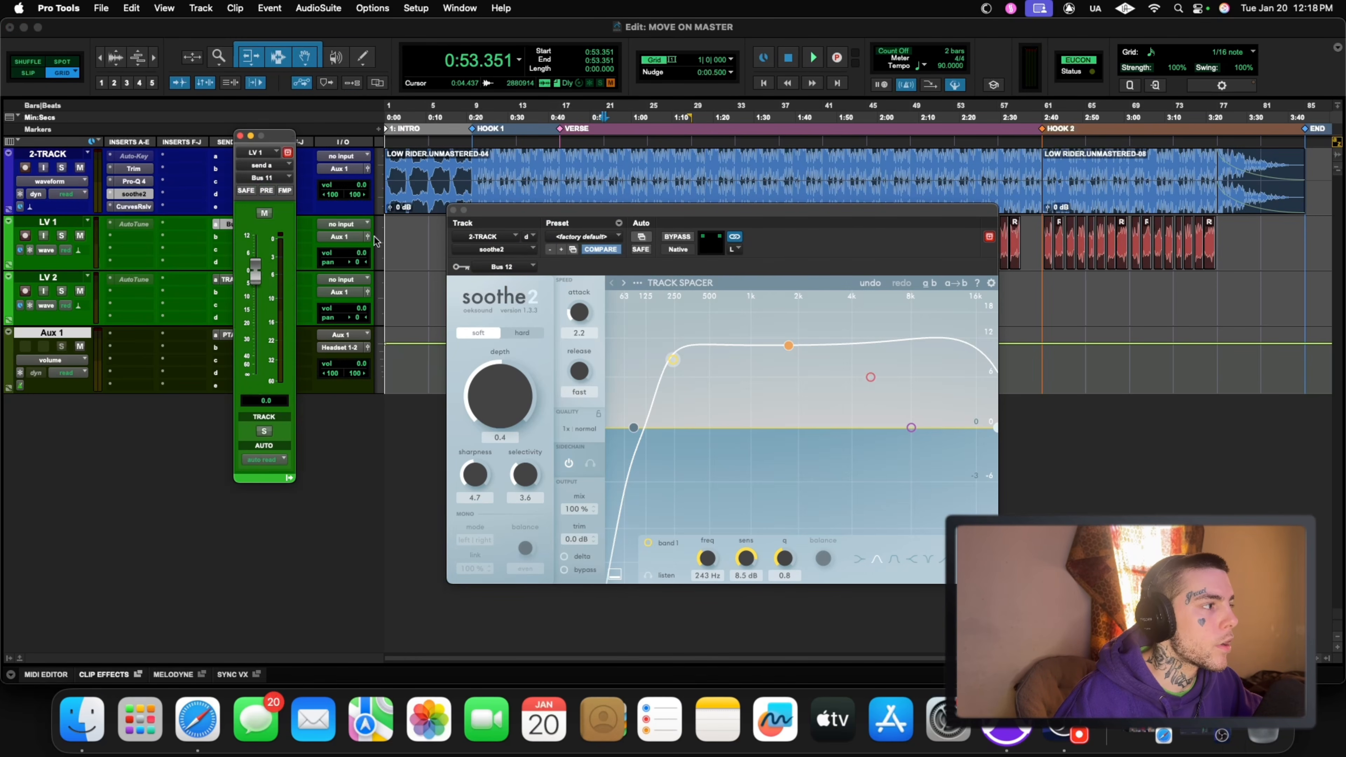
click(240, 135)
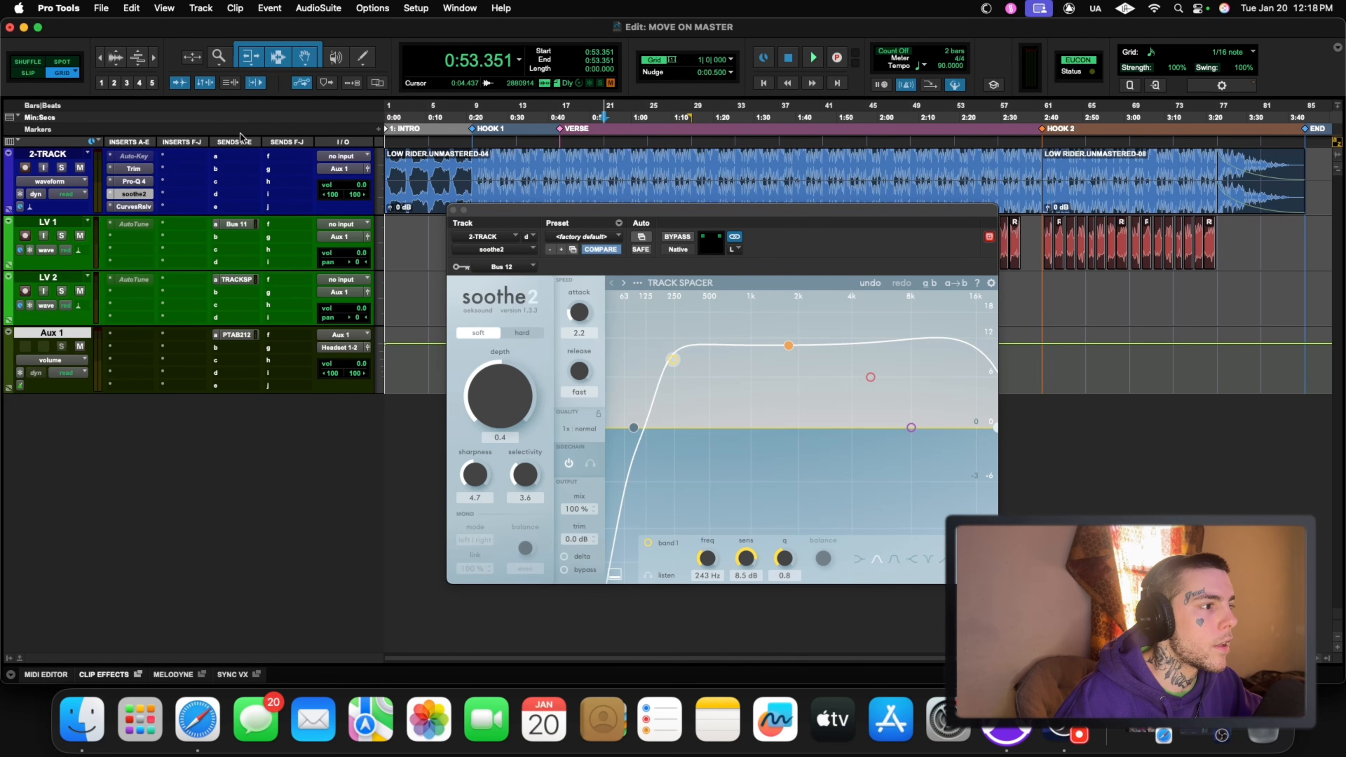